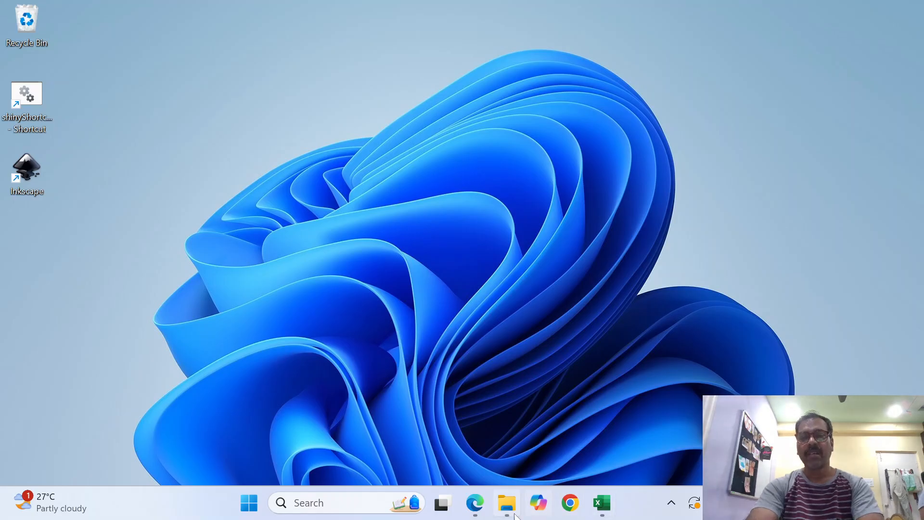
- Switch to the normality-tests workbook in Excel and examine the S. No., gender and salary data on Sheet1
left_click(602, 503)
scroll(222, 341, "up", 7)
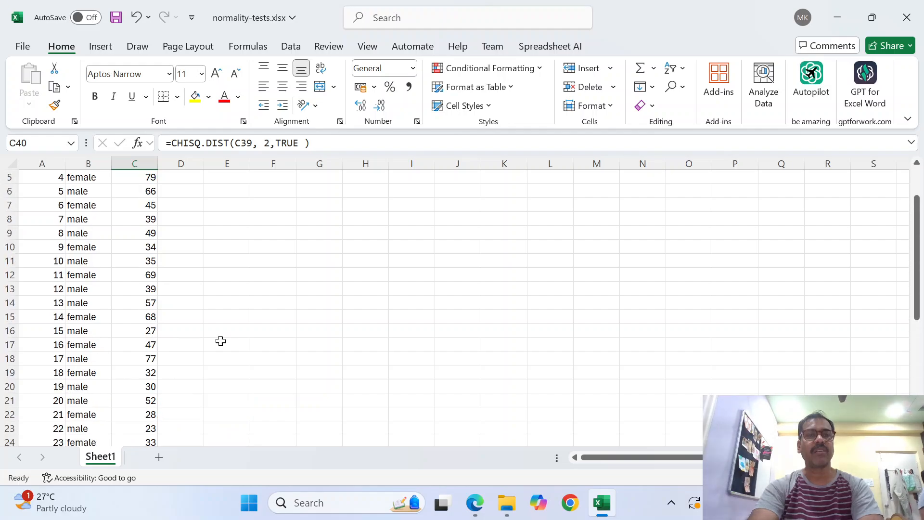
left_click(46, 177)
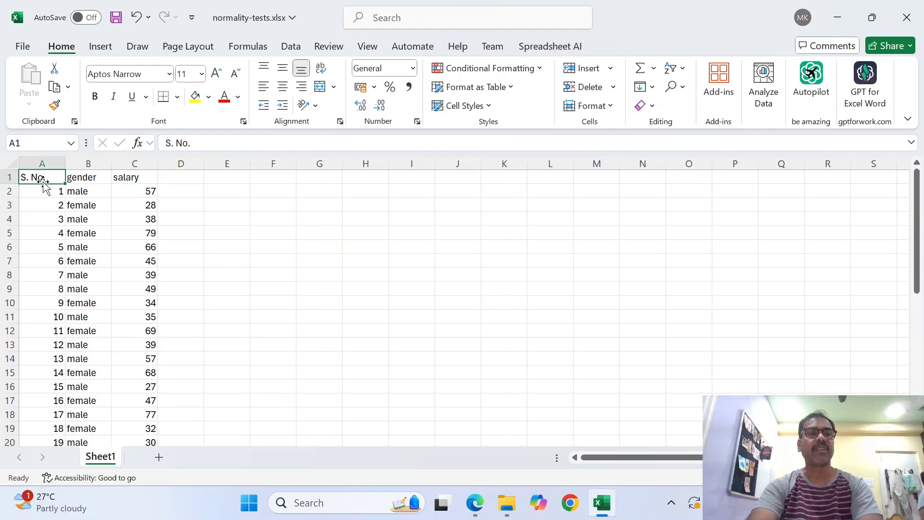
key("ctrl+shift+End")
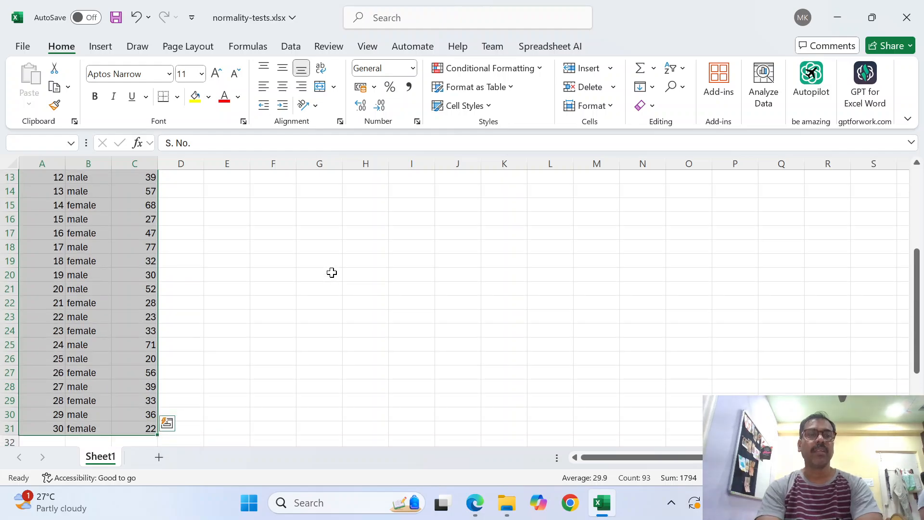
key("ctrl+Home")
key("Right")
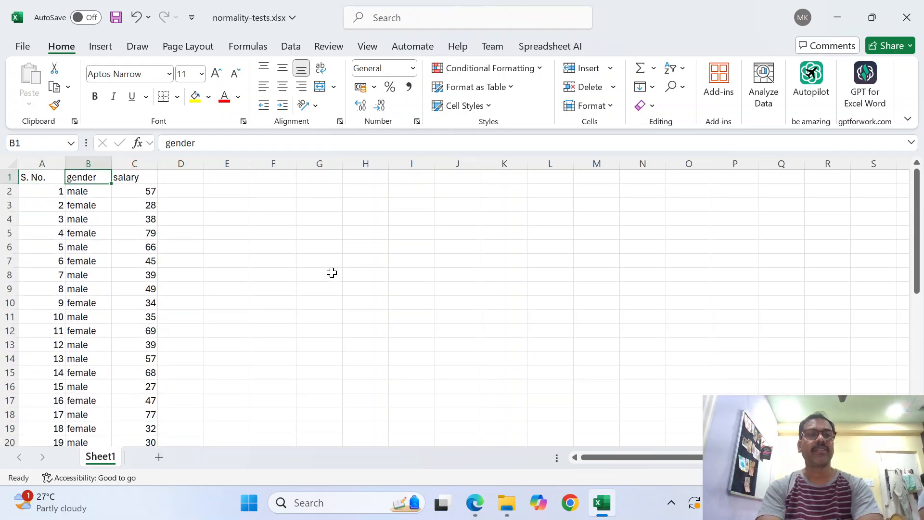
key("Left")
key("ctrl+shift+Right")
key("ctrl+shift+Down")
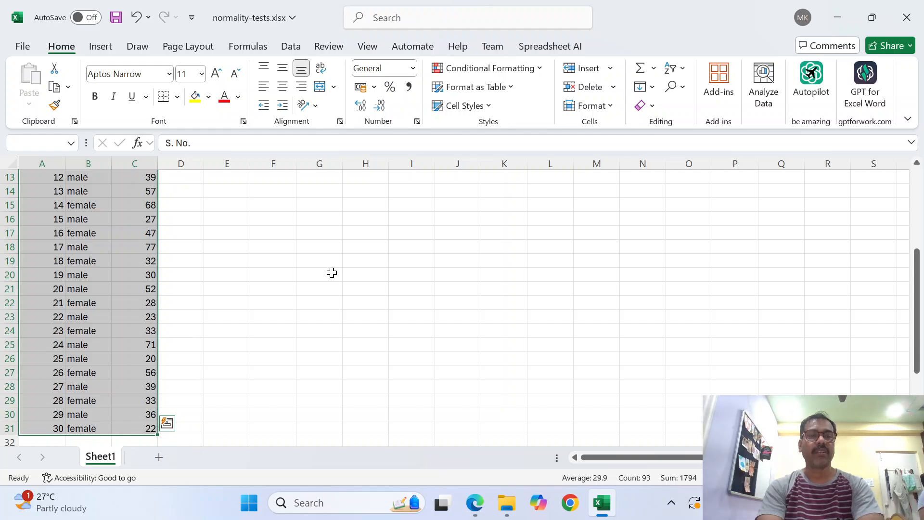
key("ctrl+Home")
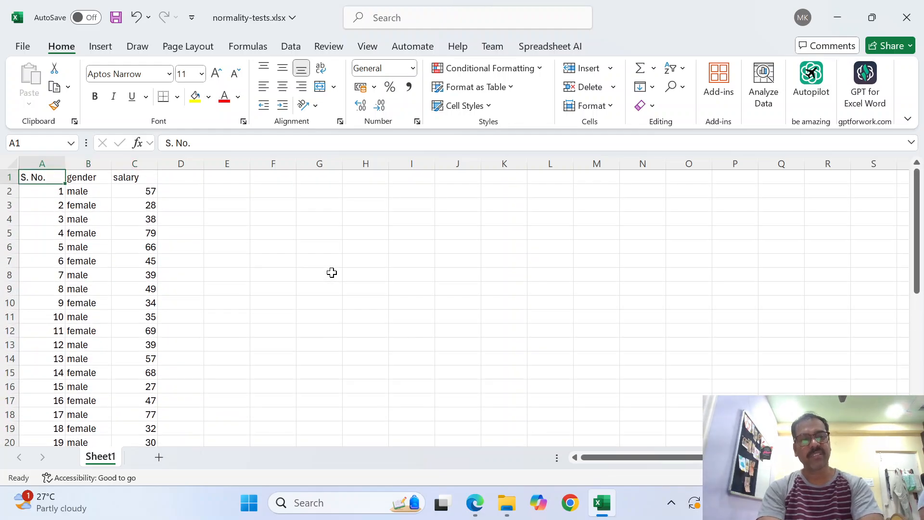
key("Right")
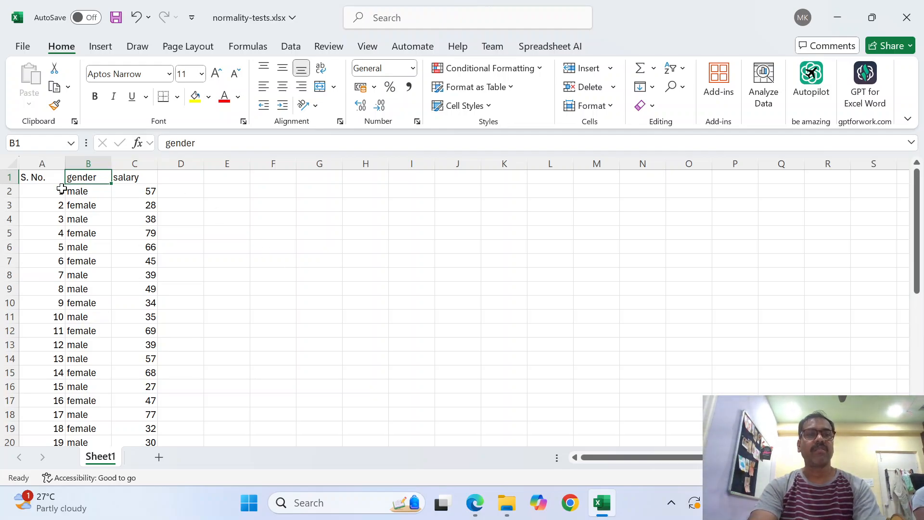
- Create a PivotTable on a new worksheet from the data range A1:C31 of Sheet1
key("Left")
key("ctrl+shift+Right")
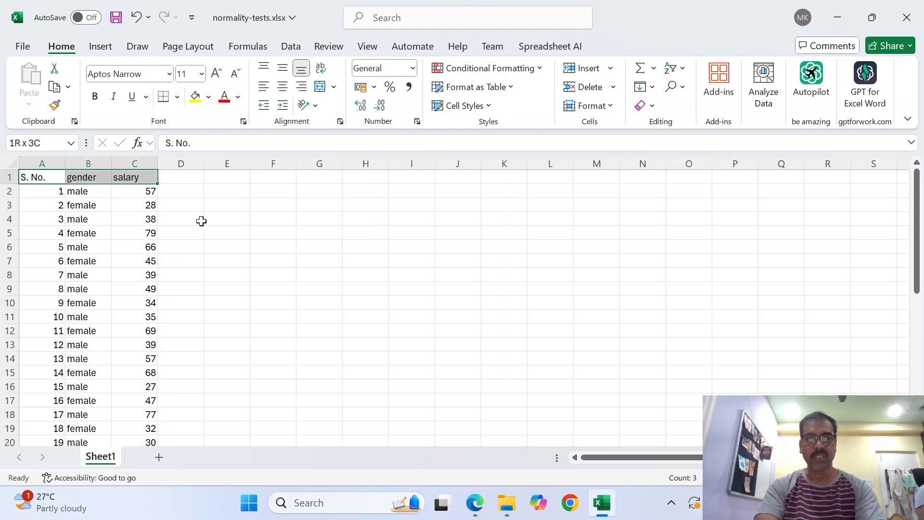
key("ctrl+shift+Down")
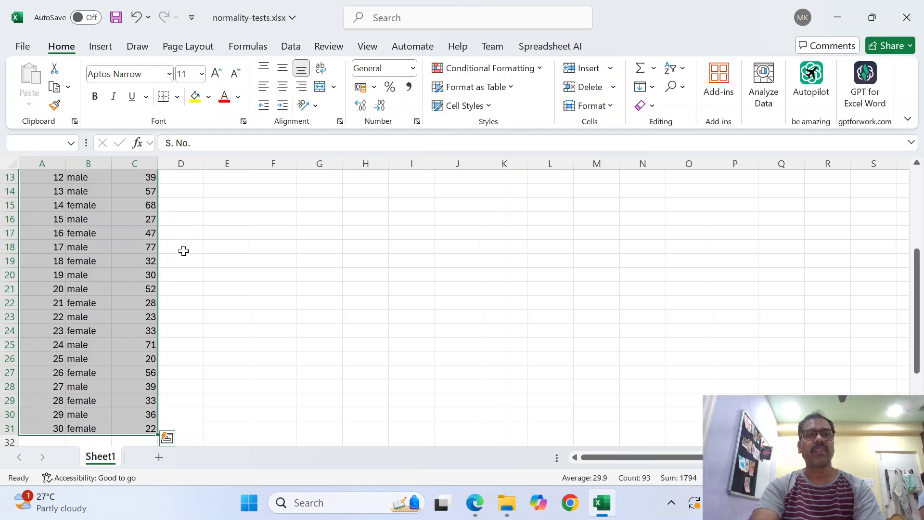
scroll(184, 250, "up", 4)
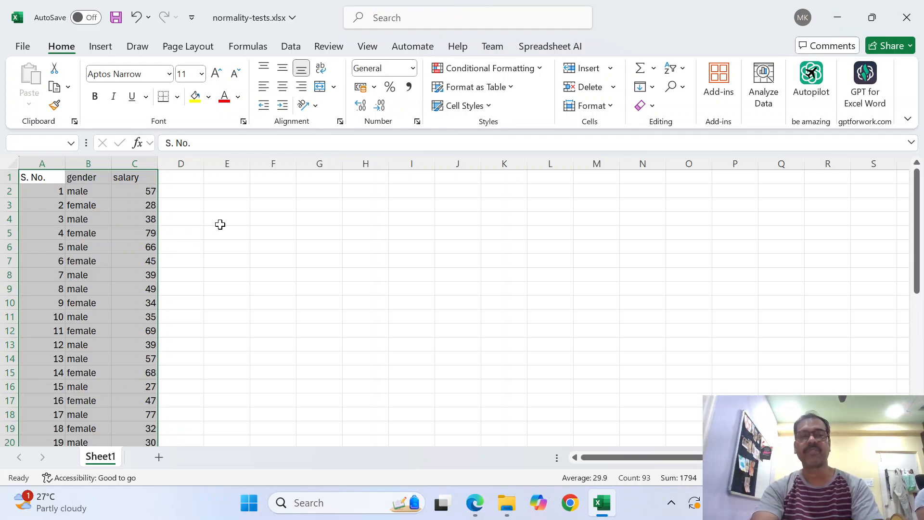
left_click(100, 46)
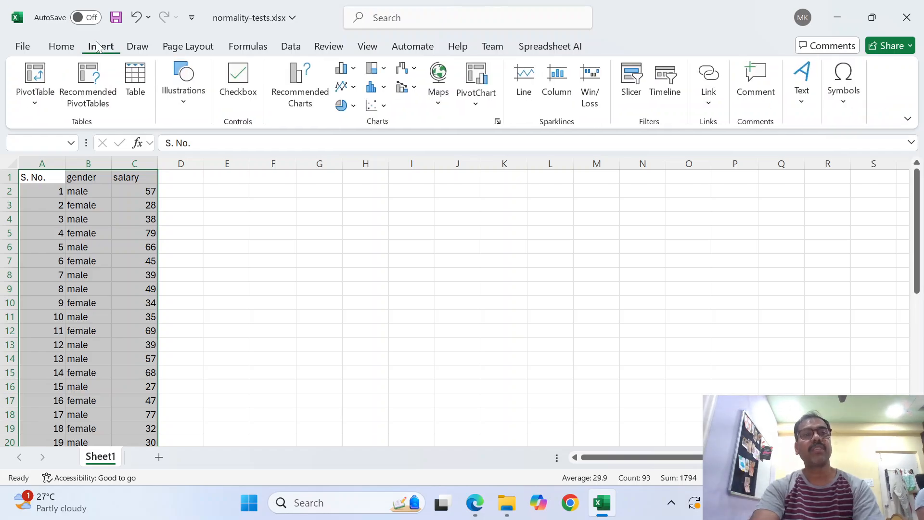
left_click(38, 87)
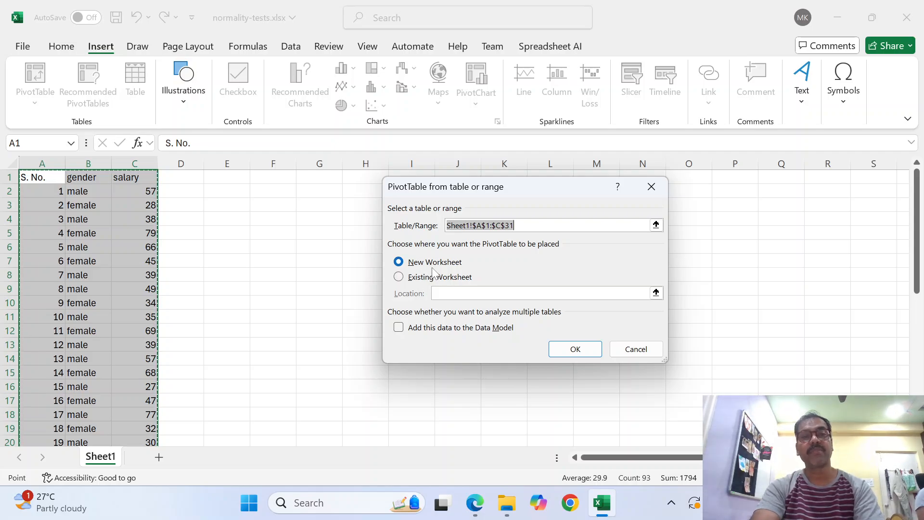
left_click(571, 352)
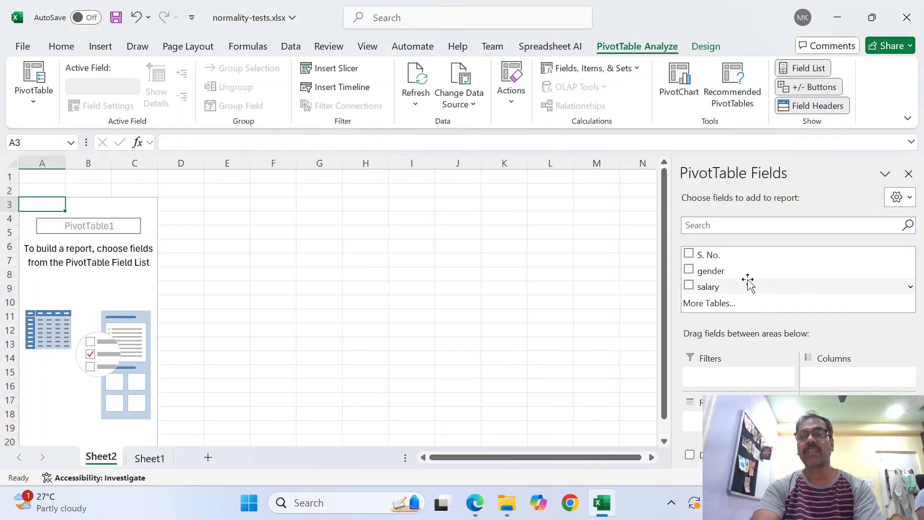
- Lay out the PivotTable with S. No. as rows, gender as columns and the sum of salary as values
left_click(688, 253)
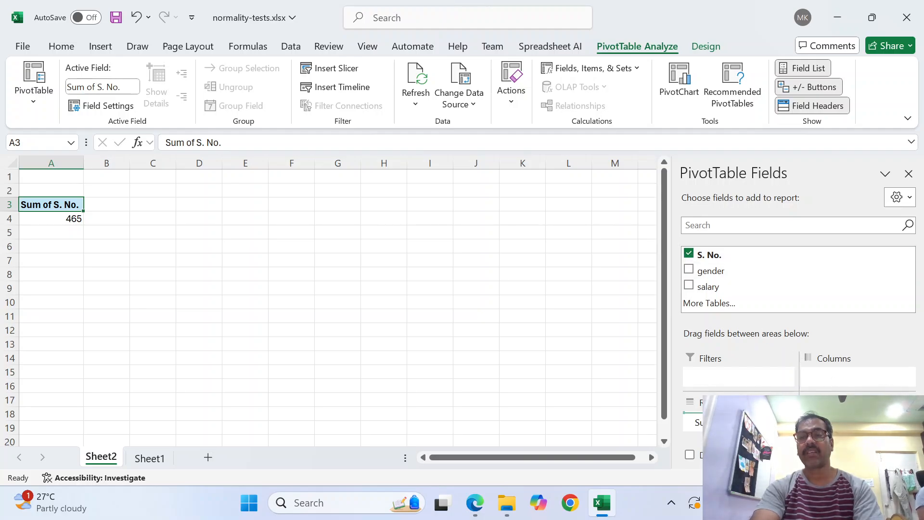
left_click_drag(736, 424, 731, 423)
left_click_drag(717, 273, 857, 378)
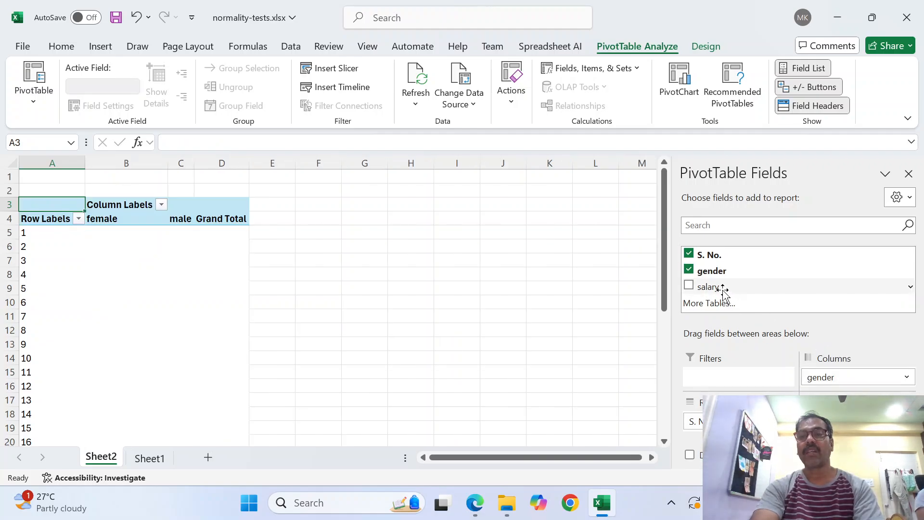
left_click_drag(722, 290, 847, 424)
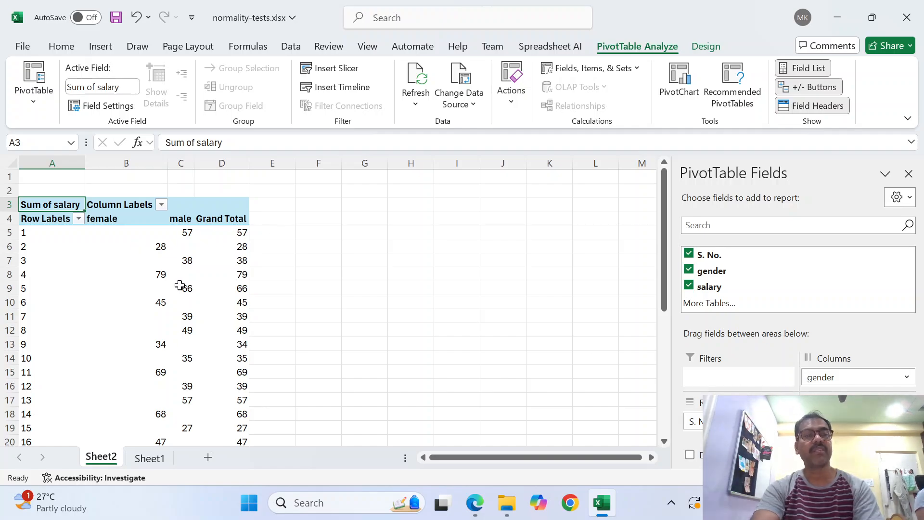
scroll(179, 285, "down", 7)
scroll(182, 303, "up", 7)
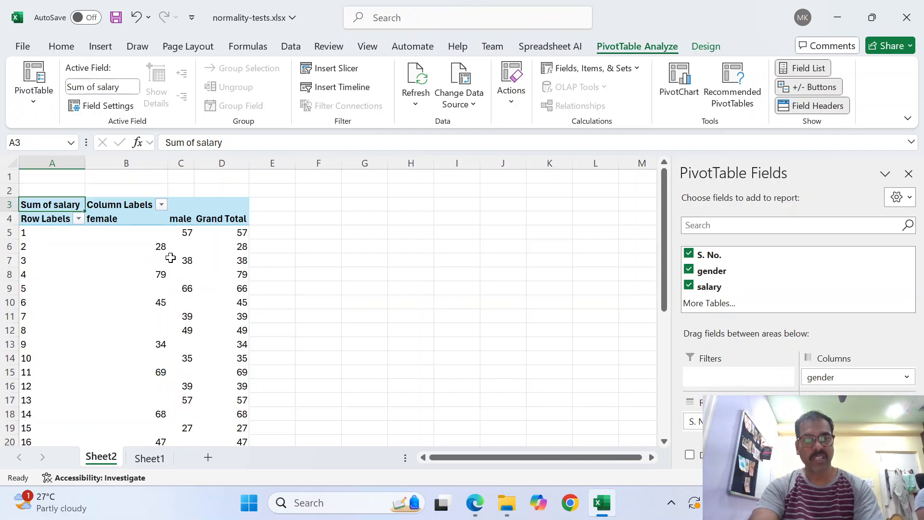
- Enter an AVERAGE formula in cell C37 for the PivotTable's male salary column, excluding the grand total
mouse_move(175, 256)
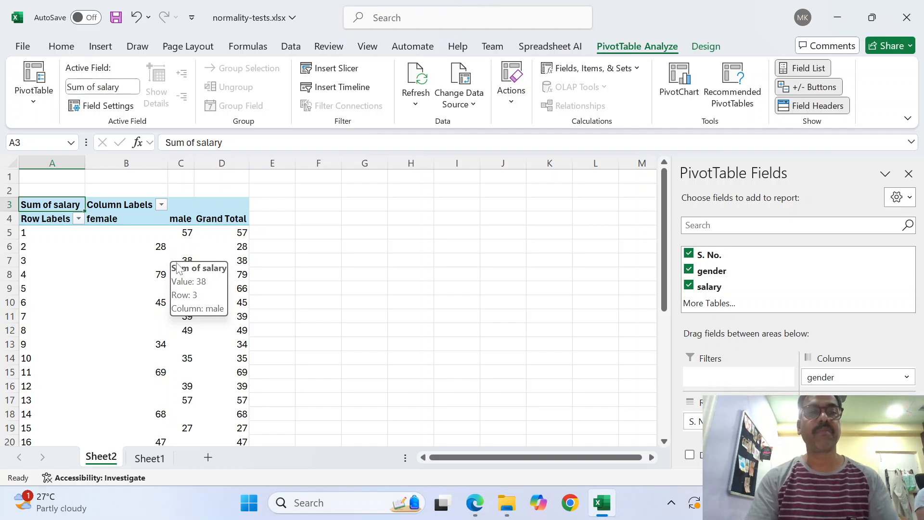
scroll(176, 269, "down", 7)
left_click(173, 381)
type("=AVERAGE(")
key("Up")
key("Up")
key("Up")
key("shift+Up")
key("shift+Up")
key("shift+Up")
key("shift+Up")
key("shift+Up")
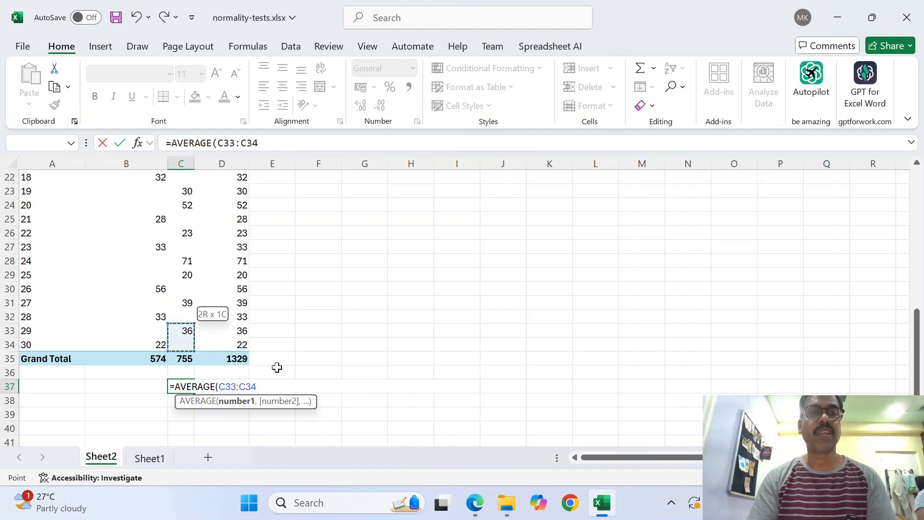
key("shift+Up")
key("shift+Up")
key("shift+Up")
key("shift+Up")
key("shift+Up")
key("shift+Up")
key("shift+Up")
key("shift+Up")
key("shift+Up")
key("shift+Up")
key("shift+Up")
key("shift+Up")
key("shift+Up")
key("shift+Up")
key("shift+Up")
key("shift+Up")
key("shift+Up")
key("shift+Up")
key("shift+Up")
key("shift+Up")
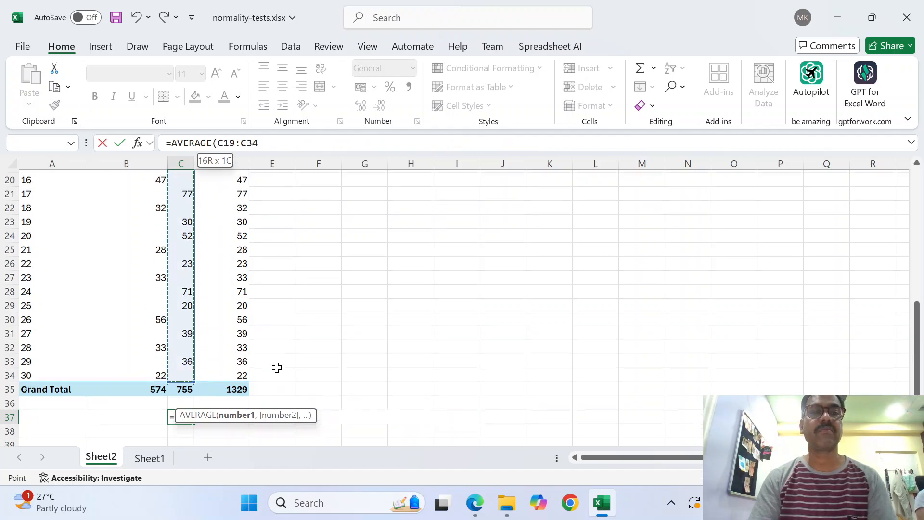
key("shift+Up")
key("shift+Up")
key("shift+Up")
key("shift+Up")
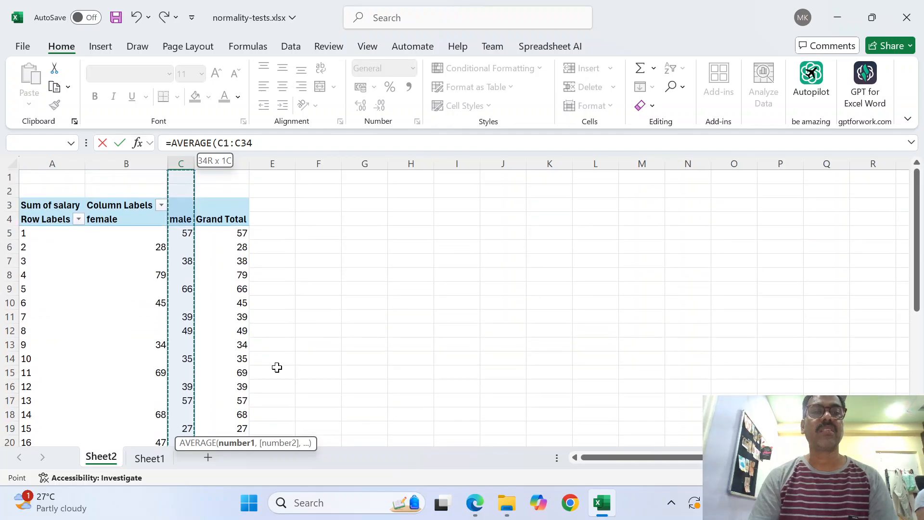
key("Return")
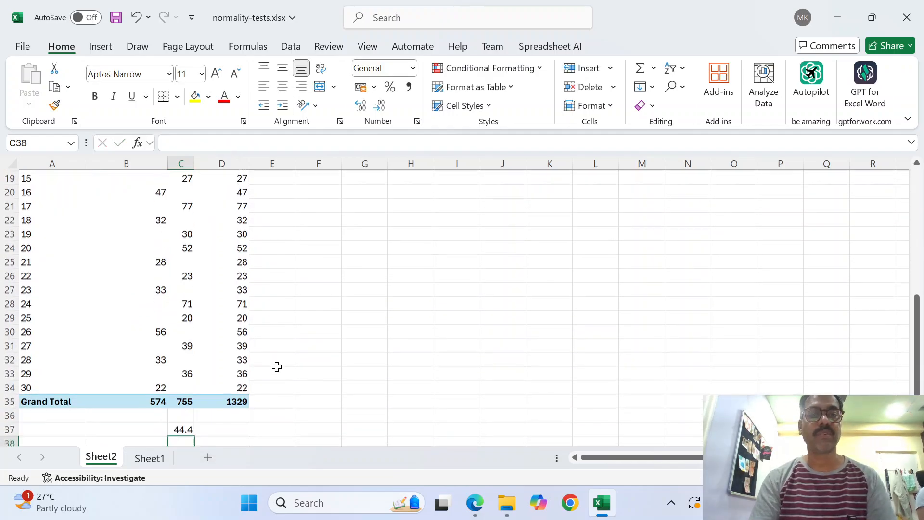
- Calculate the average female salary in cell B37 with =AVERAGE(B5:B34)
key("Up")
key("Left")
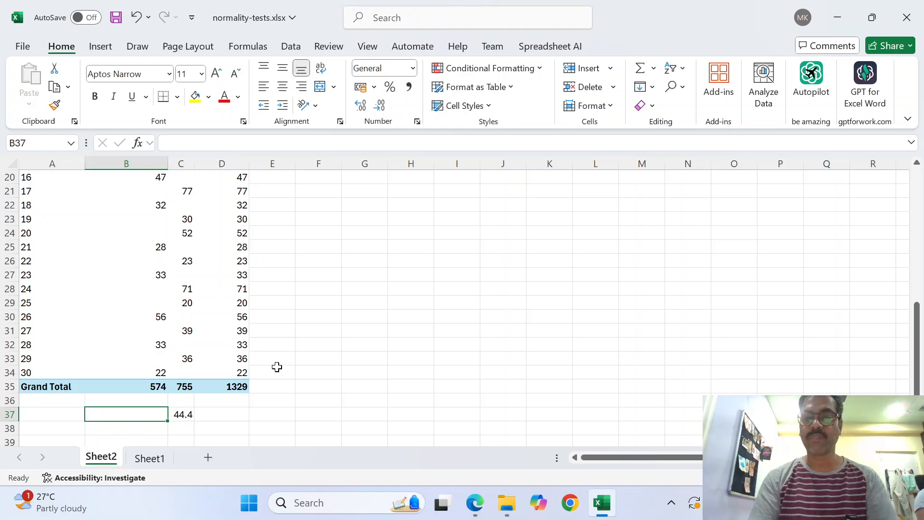
type("=aver")
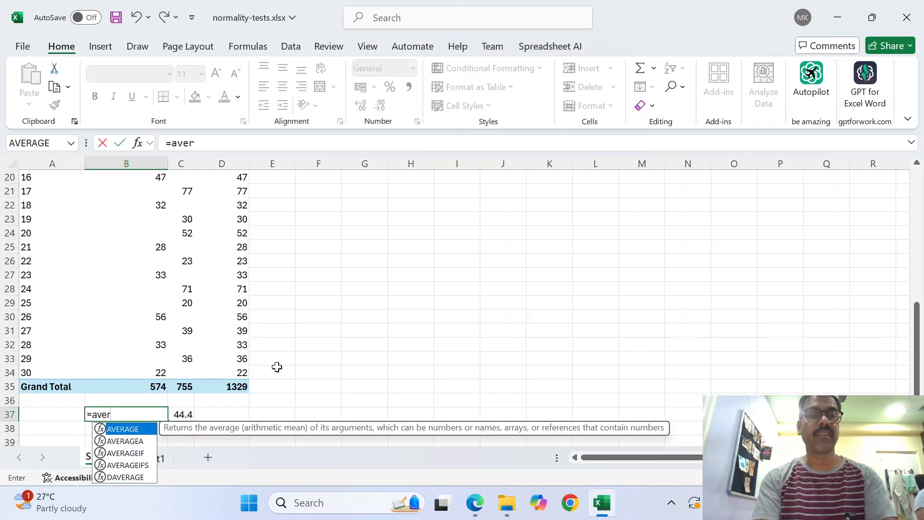
key("Tab")
key("Up")
key("Up")
key("Up")
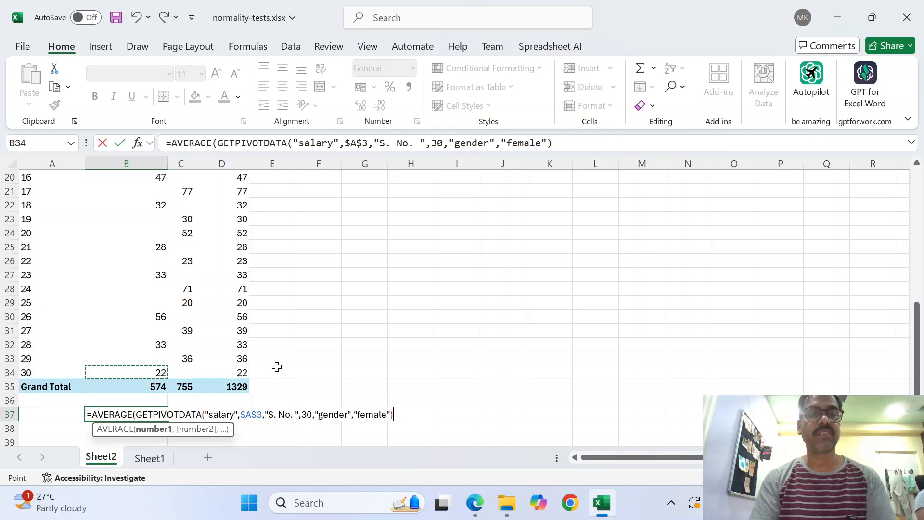
key("shift+Up")
key("shift+Up")
key("shift+Up")
key("shift+Up")
key("shift+Up")
key("shift+Up")
key("shift+Up")
key("shift+Up")
key("shift+Up")
key("shift+Up")
key("shift+Up")
key("shift+Up")
key("shift+Up")
key("shift+Up")
key("shift+Up")
key("shift+Up")
key("shift+Up")
key("shift+Up")
key("shift+Up")
key("shift+Up")
key("shift+Up")
key("shift+Up")
key("shift+Up")
key("shift+Up")
key("shift+Up")
key("shift+Up")
key("shift+Up")
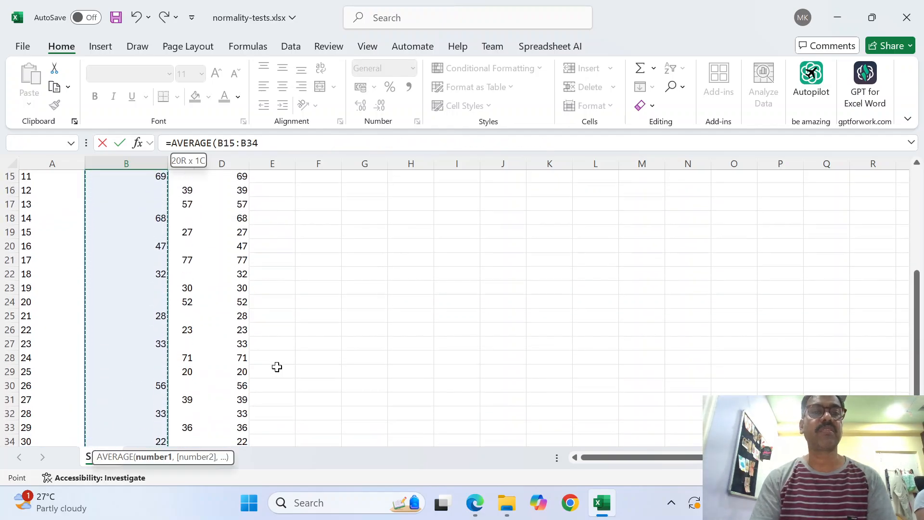
key("shift+Up")
key("shift+Down")
key("shift+Down")
key("shift+Down")
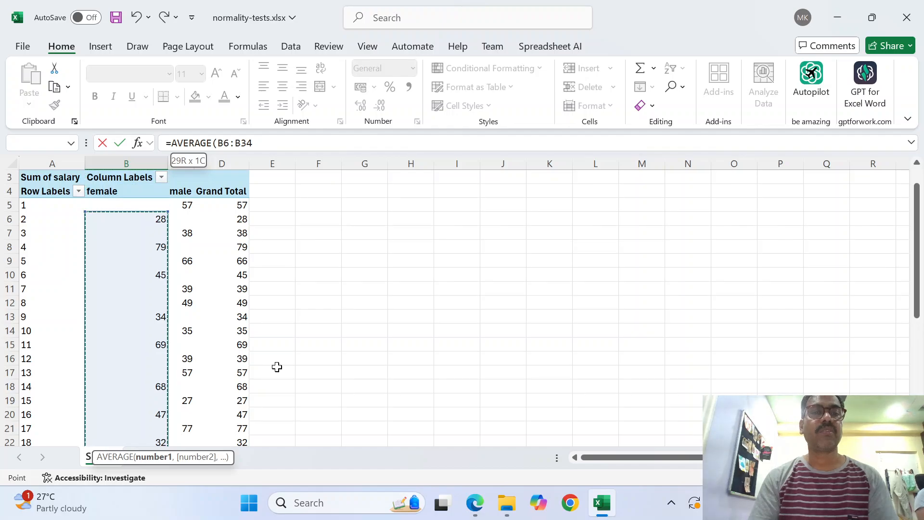
key("shift+Up")
key("Return")
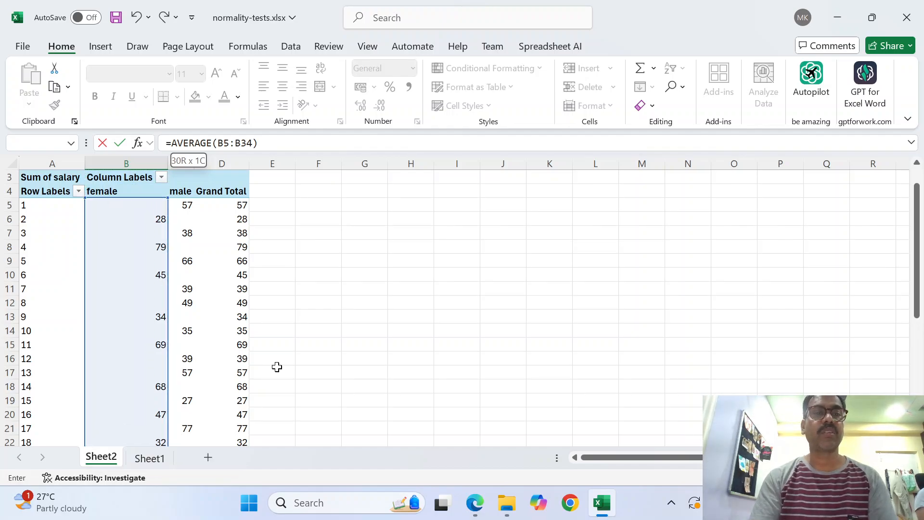
- Compare the average female and male salaries in cells B37 and C37
key("Up")
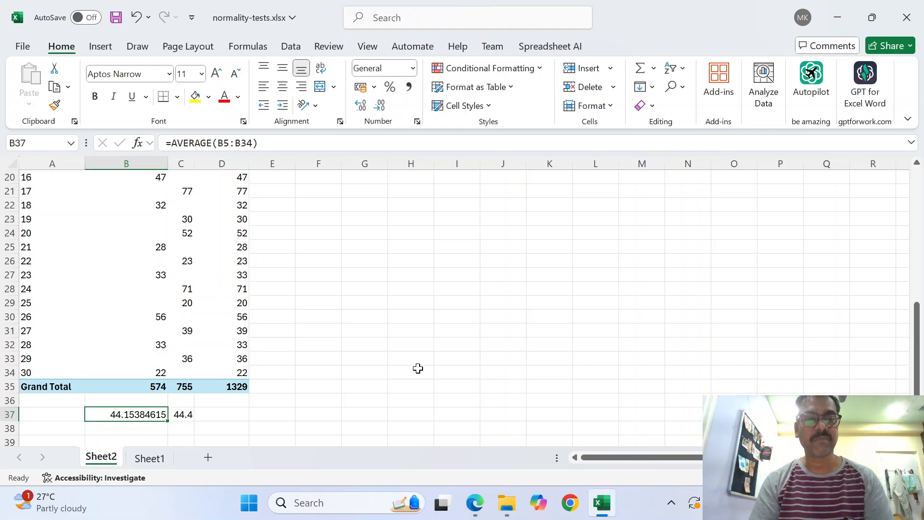
key("Right")
key("Left")
key("shift+Right")
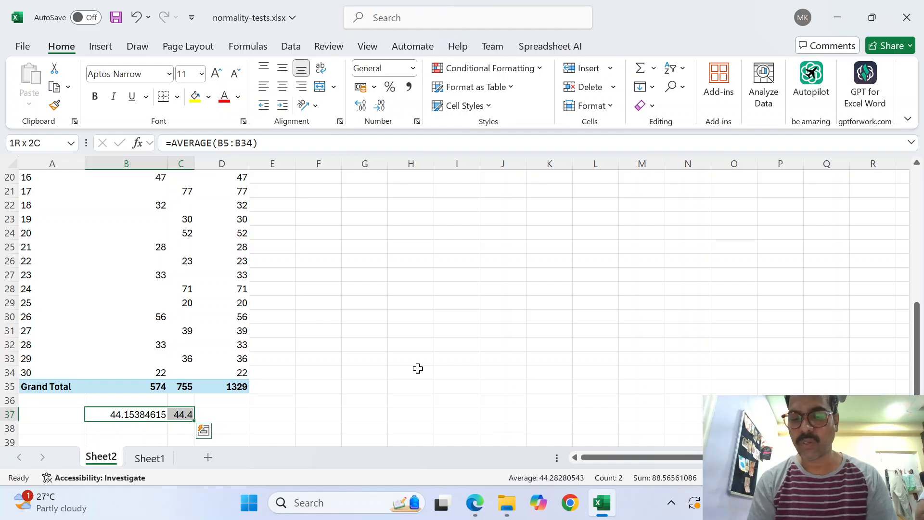
key("Down")
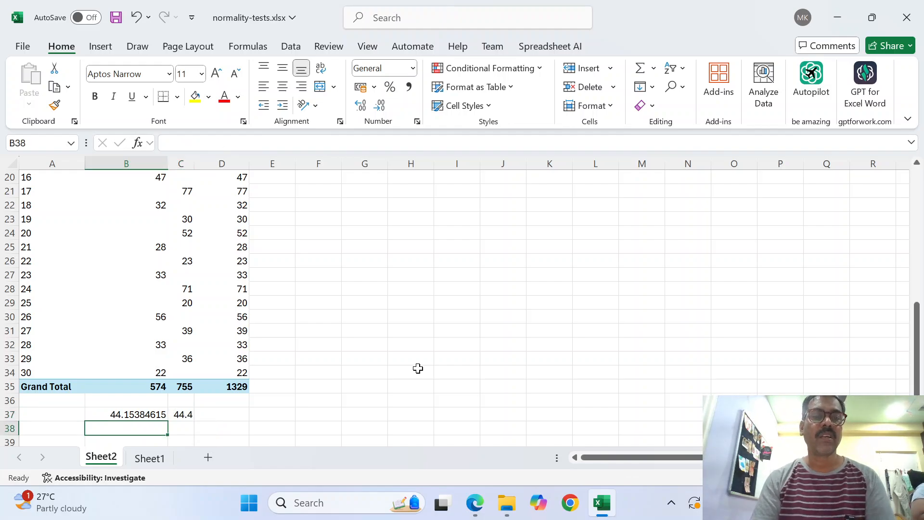
key("Up")
scroll(418, 368, "up", 1)
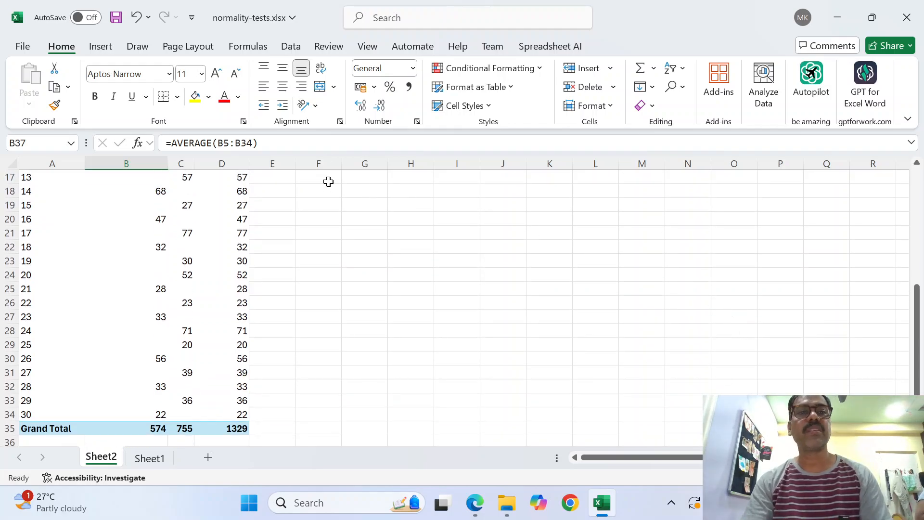
- Review the two-sample t-test options offered in the Data Analysis tools, then close the list without running one
left_click(287, 48)
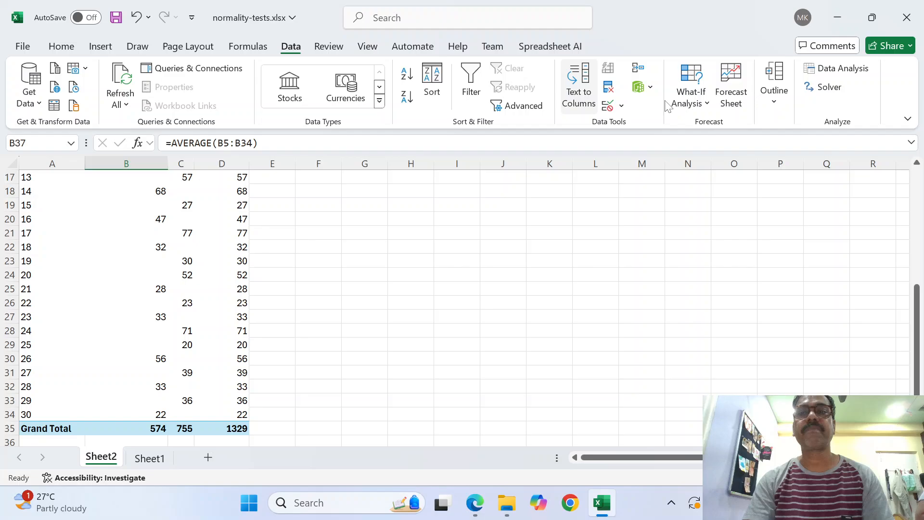
left_click(833, 68)
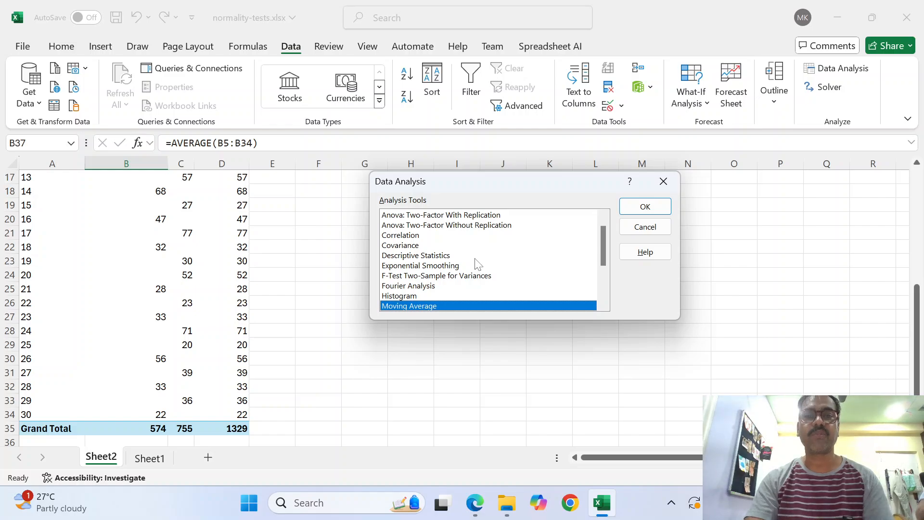
scroll(477, 263, "down", 3)
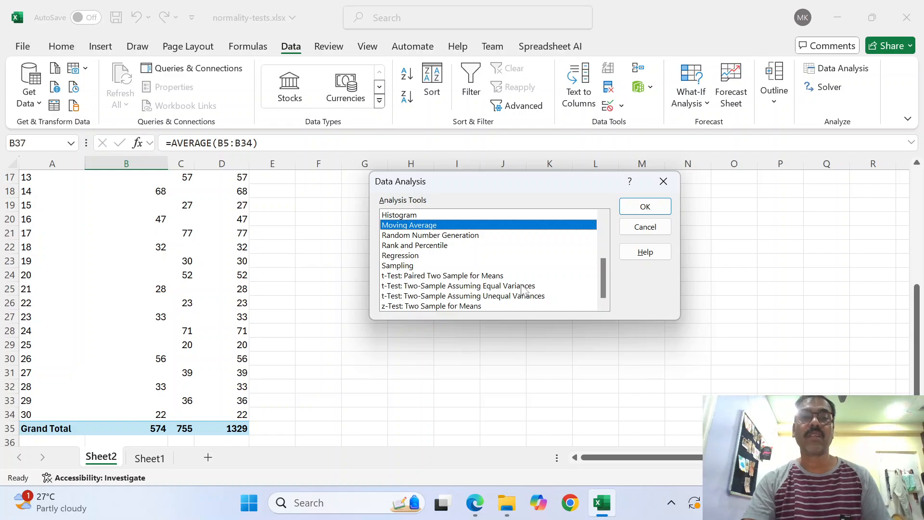
left_click(664, 182)
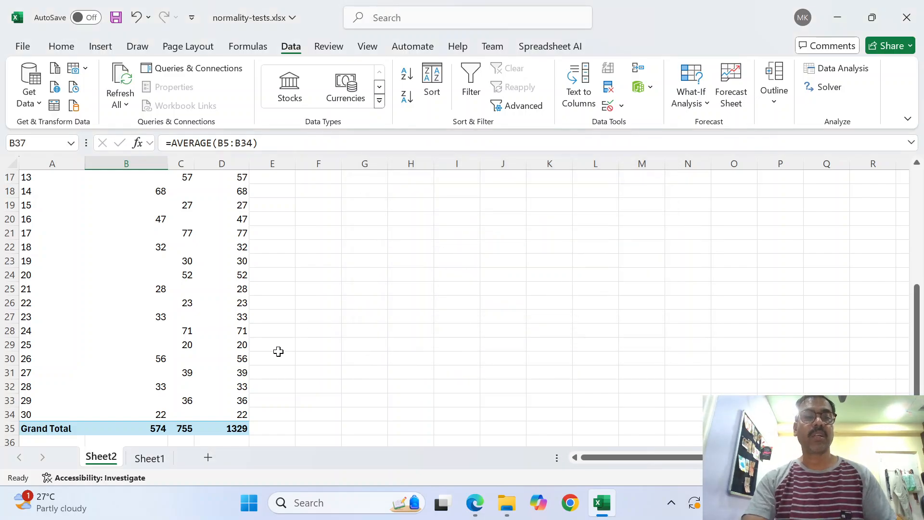
- Calculate the sample standard deviation of the female salaries in cell B38 with =STDEV.S(B5:B34)
scroll(276, 351, "down", 3)
left_click(127, 302)
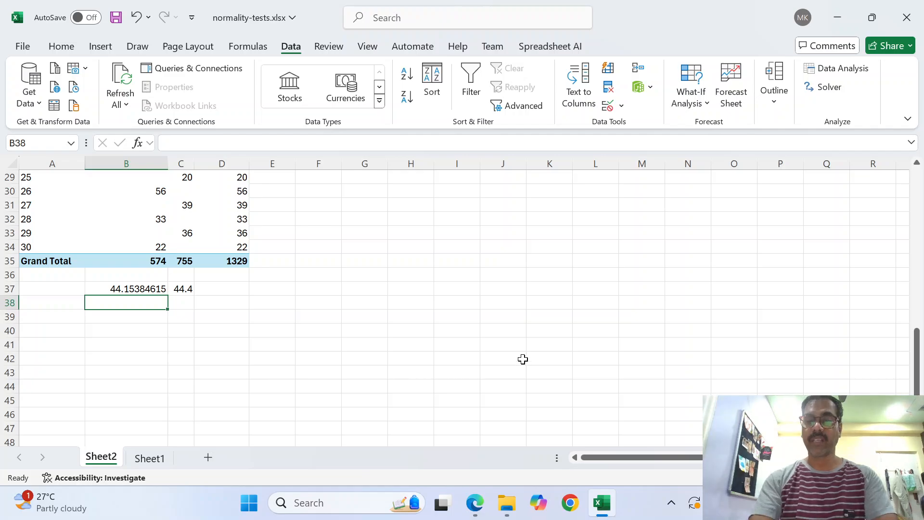
type("=")
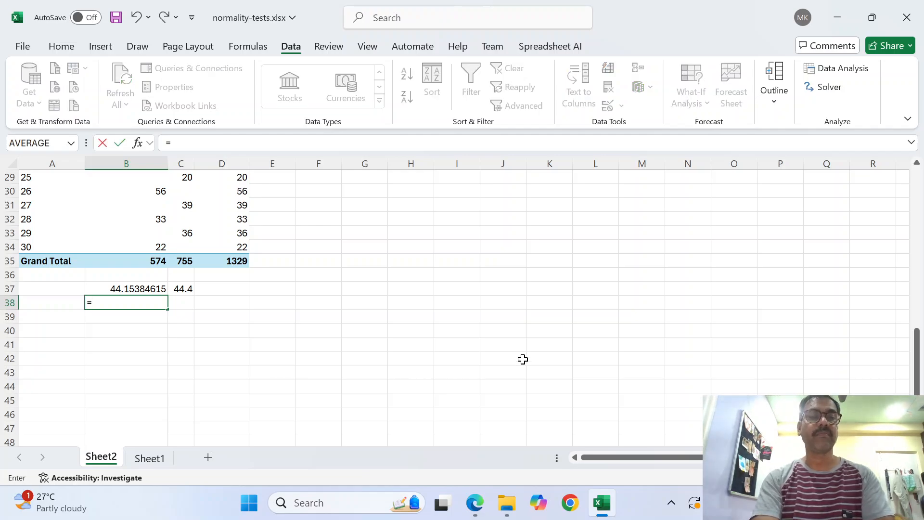
type("std")
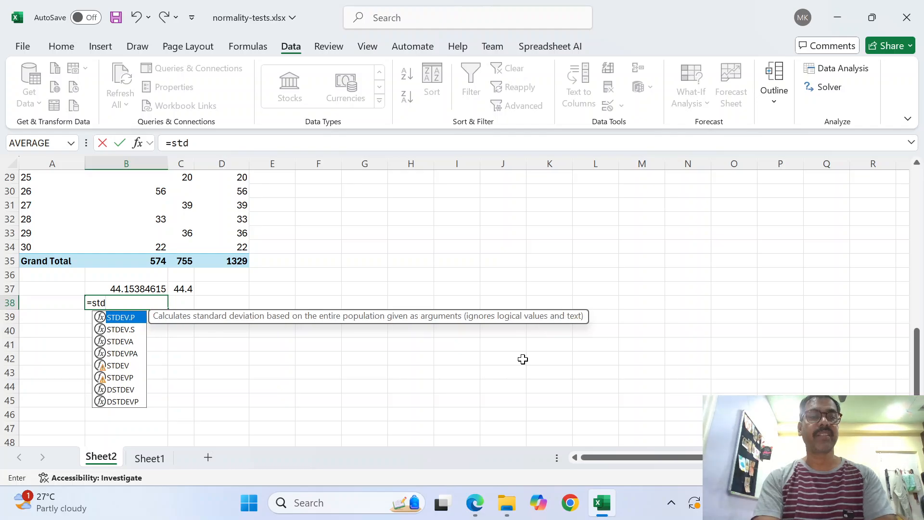
key("Down")
key("Down")
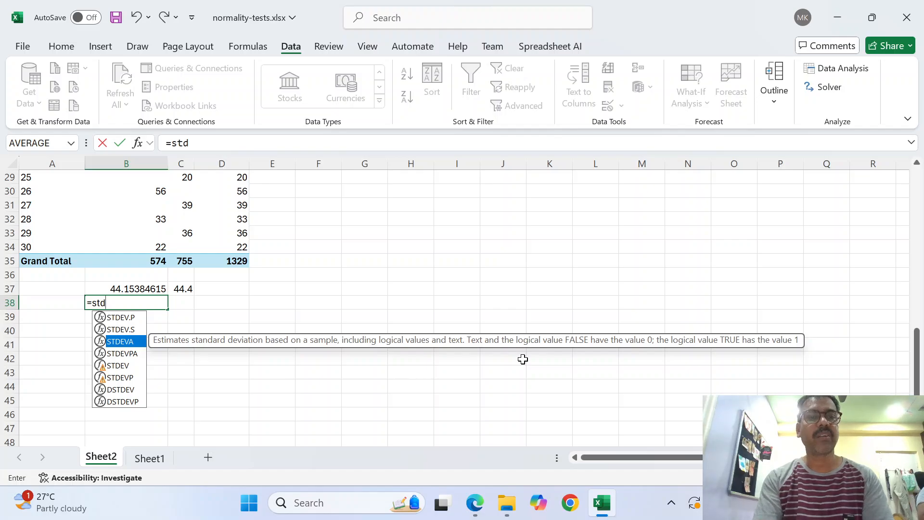
key("Down")
key("Down")
key("Tab")
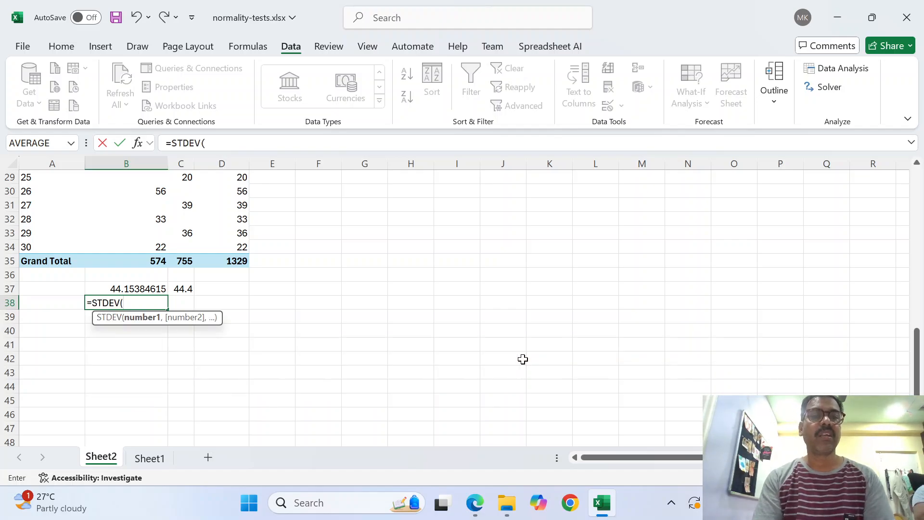
key("BackSpace")
type(".")
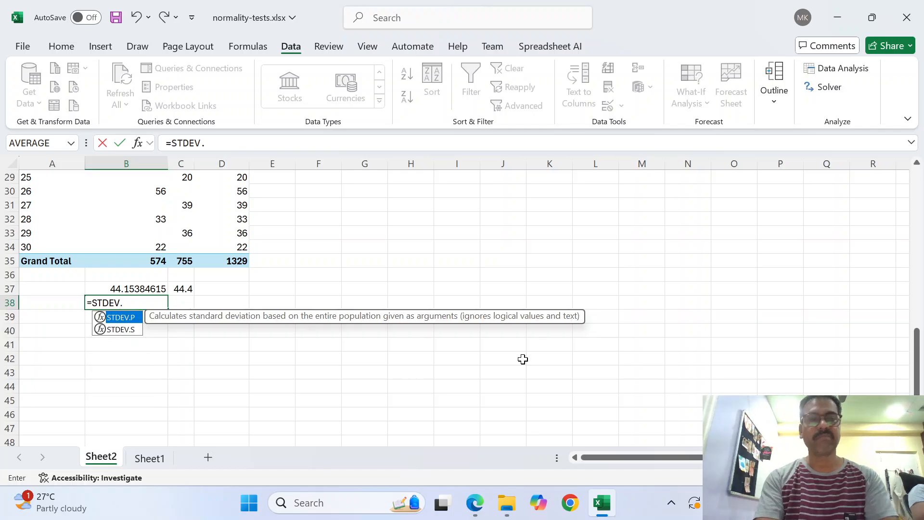
key("Down")
key("Tab")
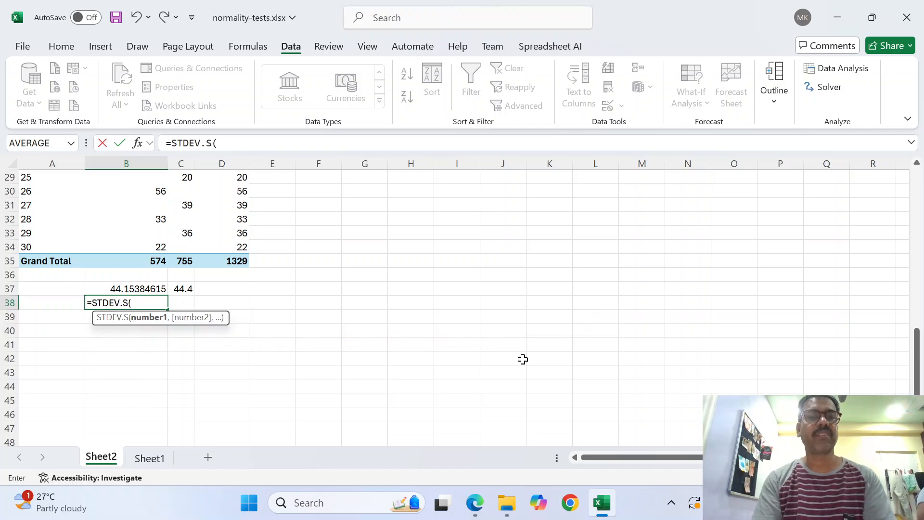
key("Up")
key("Up")
key("Up")
key("Up")
key("shift+Up")
key("shift+Up")
key("shift+Up")
key("shift+Up")
key("shift+Up")
key("shift+Up")
key("shift+Up")
key("shift+Up")
key("shift+Up")
key("shift+Up")
key("shift+Up")
key("shift+Up")
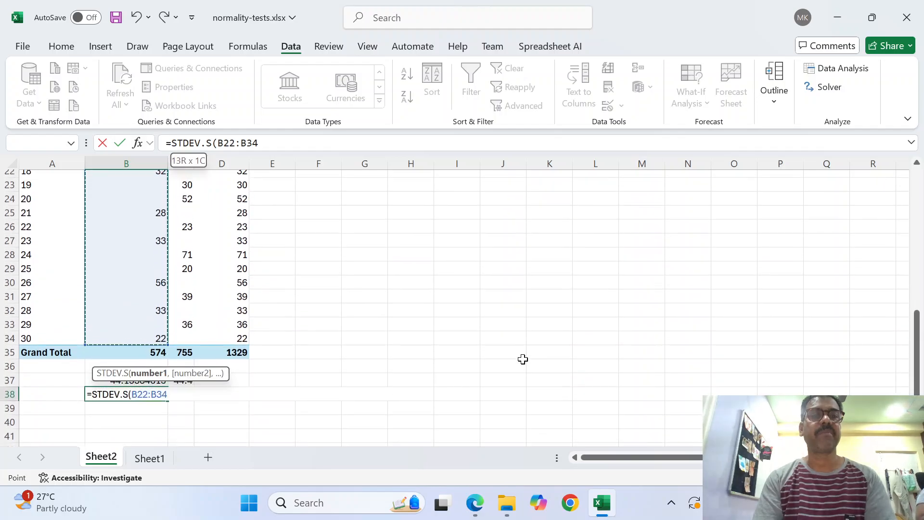
key("shift+Up")
key("shift+Up")
key("shift+Up")
key("shift+Up")
key("shift+Up")
key("shift+Up")
key("shift+Up")
key("shift+Up")
key("shift+Up")
key("shift+Up")
key("shift+Up")
key("shift+Up")
key("shift+Up")
key("shift+Up")
key("shift+Up")
key("shift+Up")
key("shift+Up")
key("shift+Up")
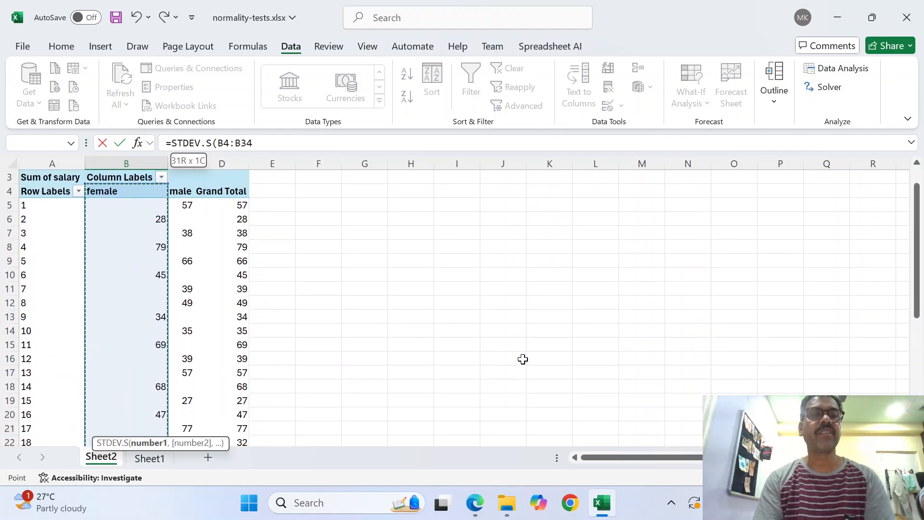
key("shift+Down")
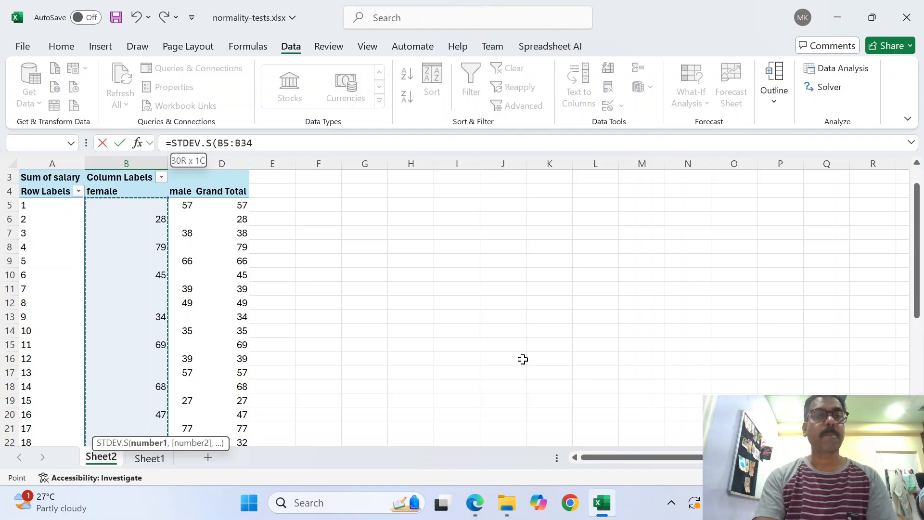
type(")")
key("Return")
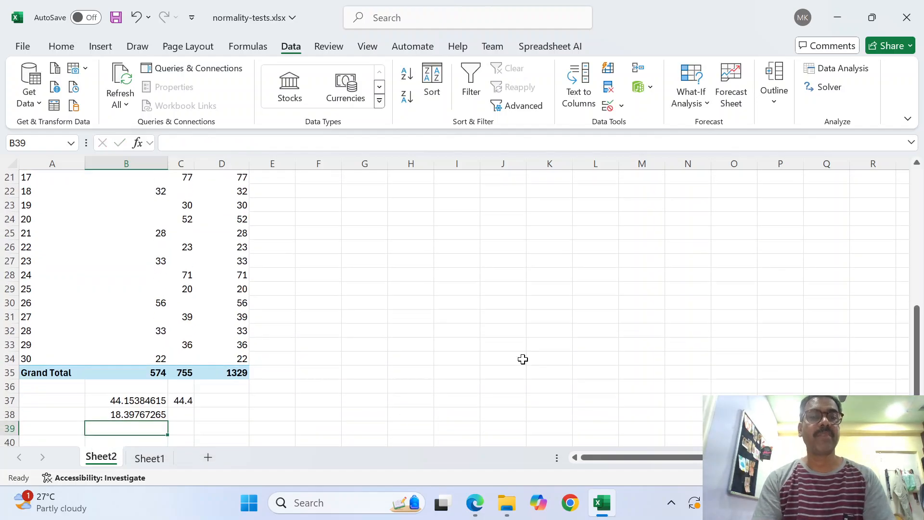
- Calculate the sample standard deviation of the male salary column in cell C38 with STDEV.S, excluding the grand total
key("Up")
key("Right")
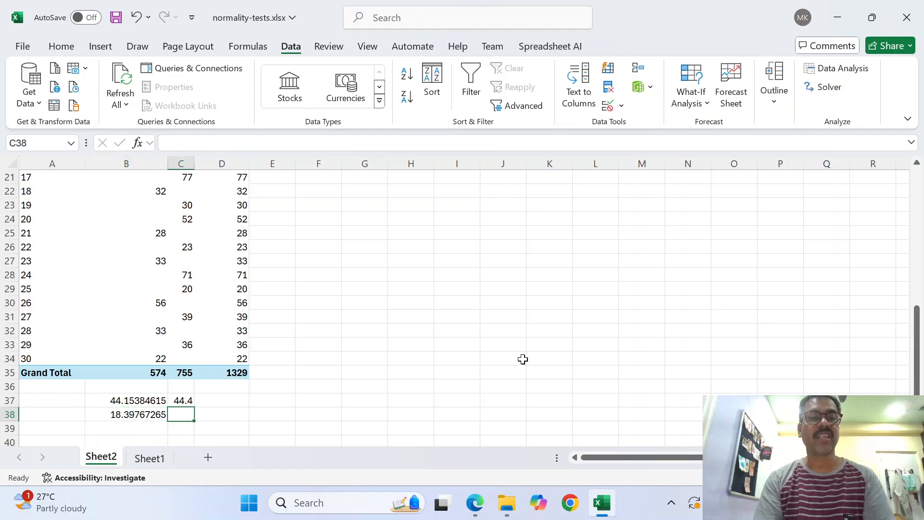
type("=")
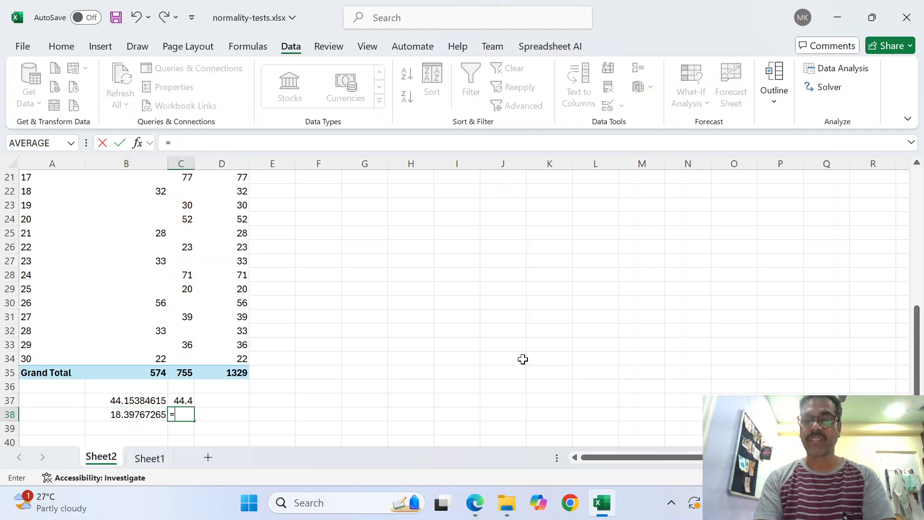
type("stde")
key("BackSpace")
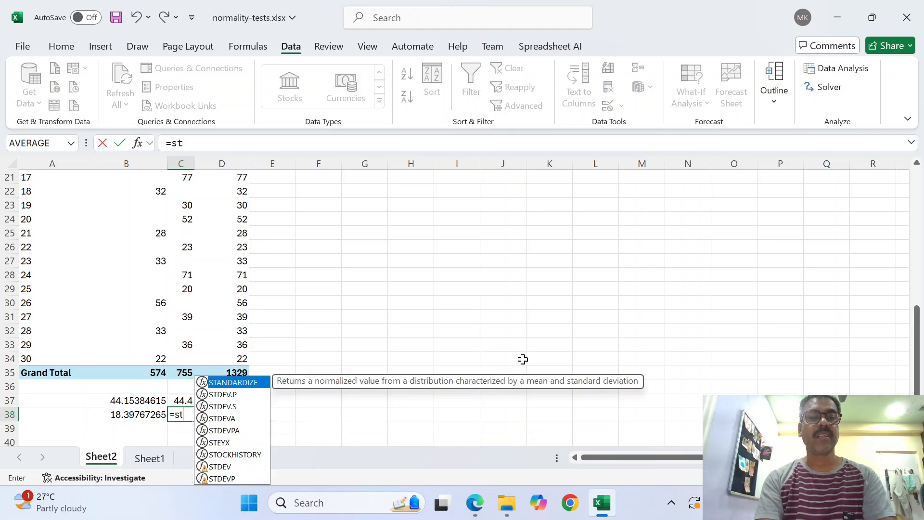
type("de")
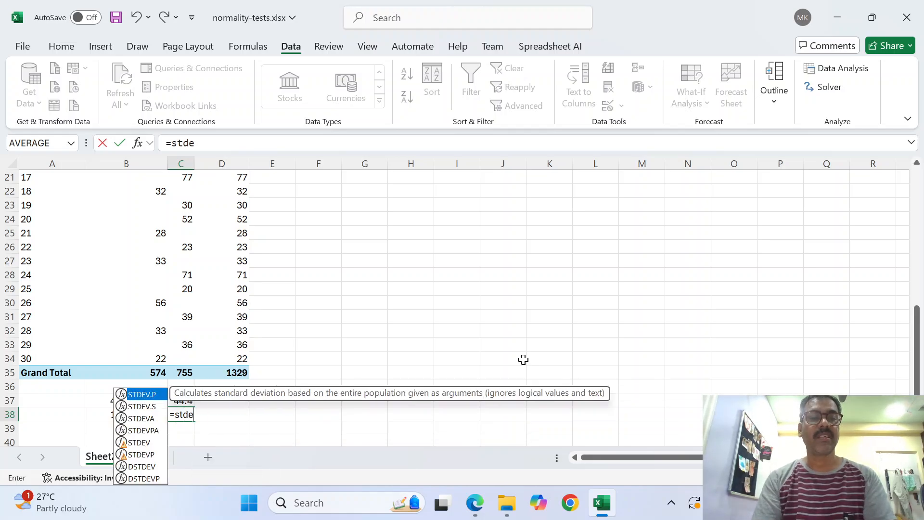
key("Down")
key("Tab")
key("Up")
key("Up")
key("Up")
key("Up")
key("shift+Up")
key("shift+Up")
key("shift+Up")
key("shift+Up")
key("shift+Up")
key("shift+Up")
key("shift+Up")
key("shift+Up")
key("shift+Up")
key("shift+Up")
key("shift+Up")
key("shift+Up")
key("shift+Up")
key("shift+Up")
key("shift+Up")
key("shift+Up")
key("shift+Up")
key("shift+Up")
key("shift+Up")
key("shift+Up")
key("shift+Down")
key("shift+Down")
key("shift+Down")
key("shift+Down")
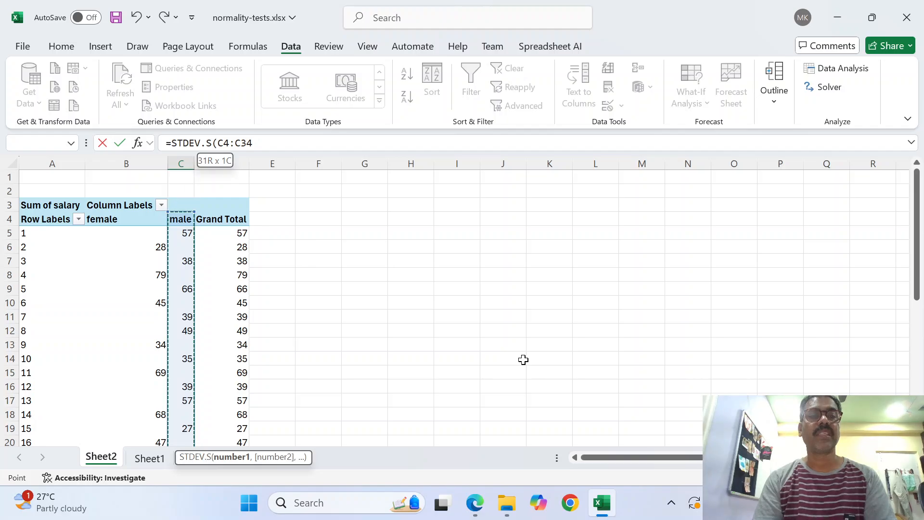
key("Return")
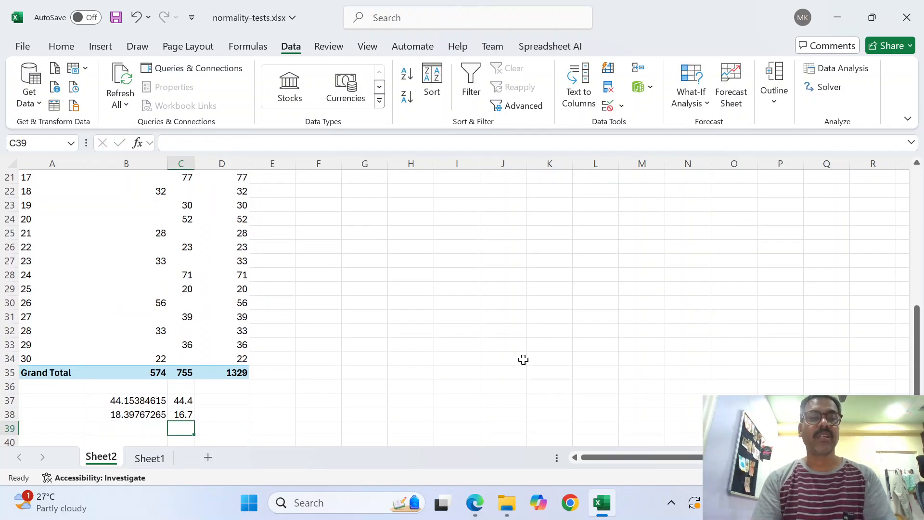
- Label cells A37, A38 and A39 as averages, std and variance
key("Left")
key("Up")
key("Up")
key("Left")
type("averages")
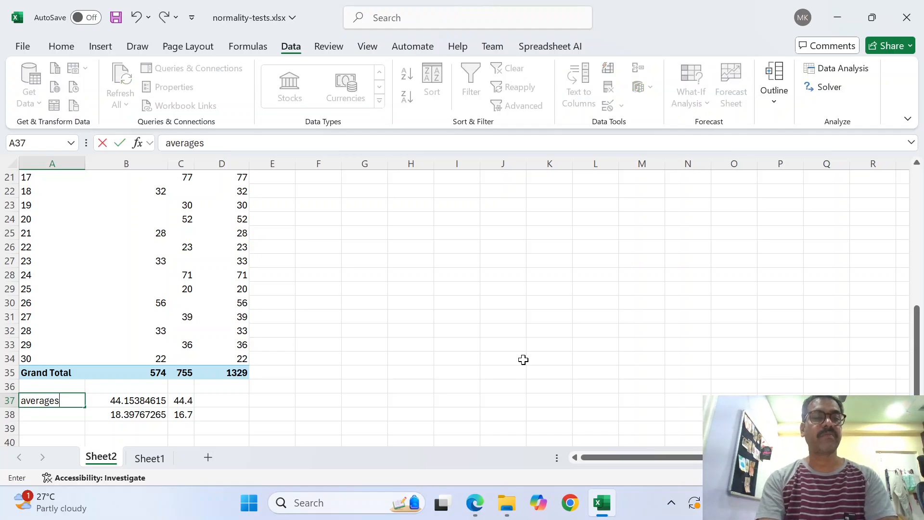
key("Return")
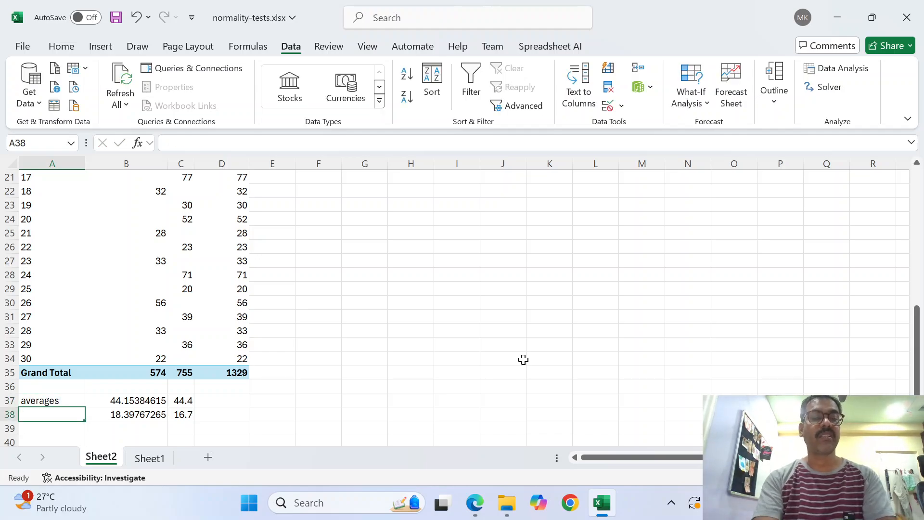
type("std")
key("Return")
type("variance")
- Calculate the sample variance of the female salaries in cell B39 with =VAR.S(B5:B34)
key("Tab")
type("=vari")
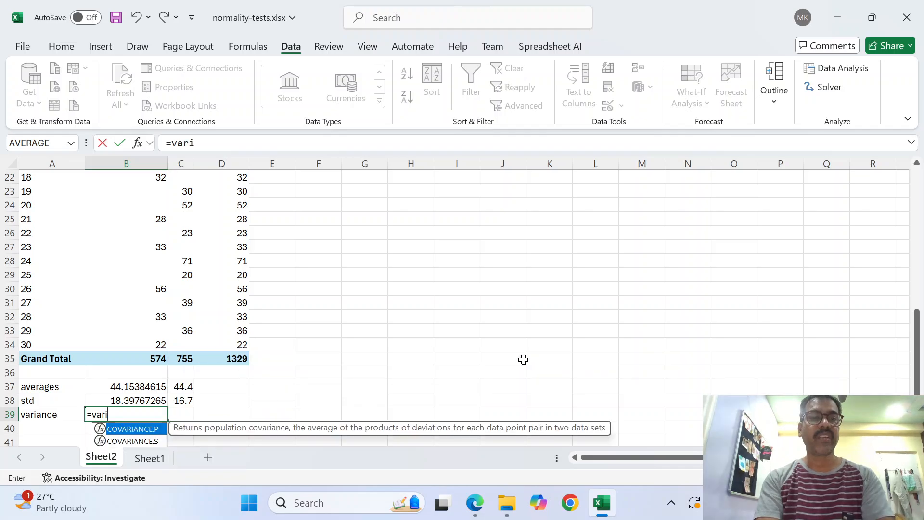
key("BackSpace")
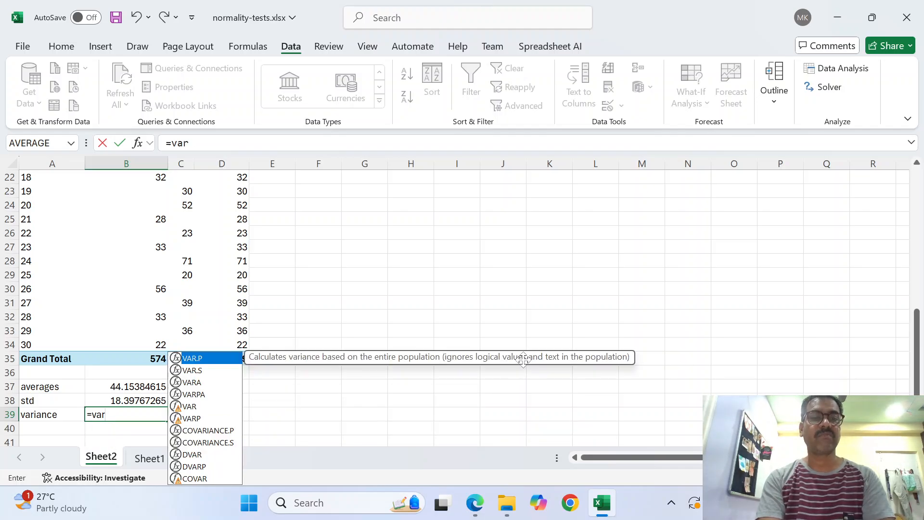
type(".s")
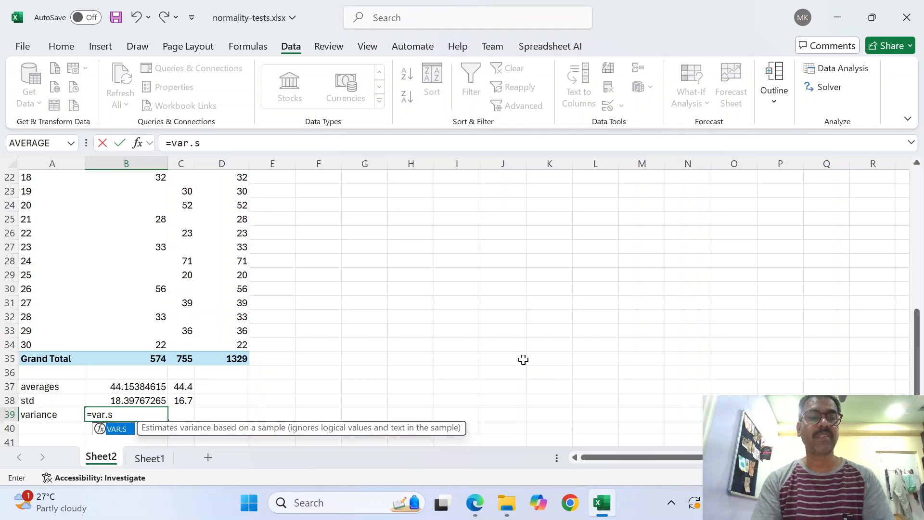
key("Tab")
key("Up")
key("Up")
key("Up")
key("Up")
key("Up")
key("shift+Up")
key("shift+Up")
key("shift+Up")
key("shift+Up")
key("shift+Up")
key("shift+Up")
key("shift+Up")
key("shift+Up")
key("shift+Up")
key("shift+Up")
key("shift+Up")
key("shift+Up")
key("shift+Up")
key("shift+Up")
key("shift+Up")
key("shift+Up")
key("shift+Up")
key("shift+Up")
key("shift+Up")
key("shift+Up")
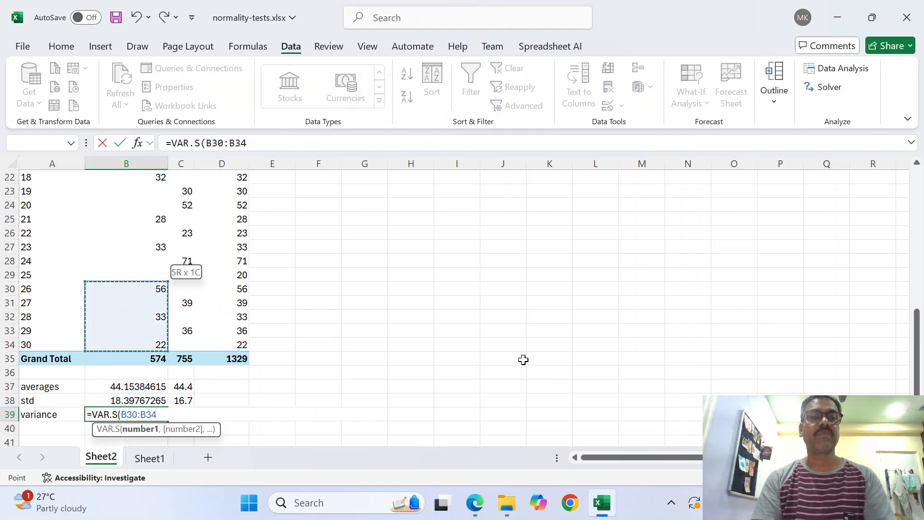
key("shift+Up")
key("shift+Up")
key("shift+Up")
key("shift+Up")
key("shift+Up")
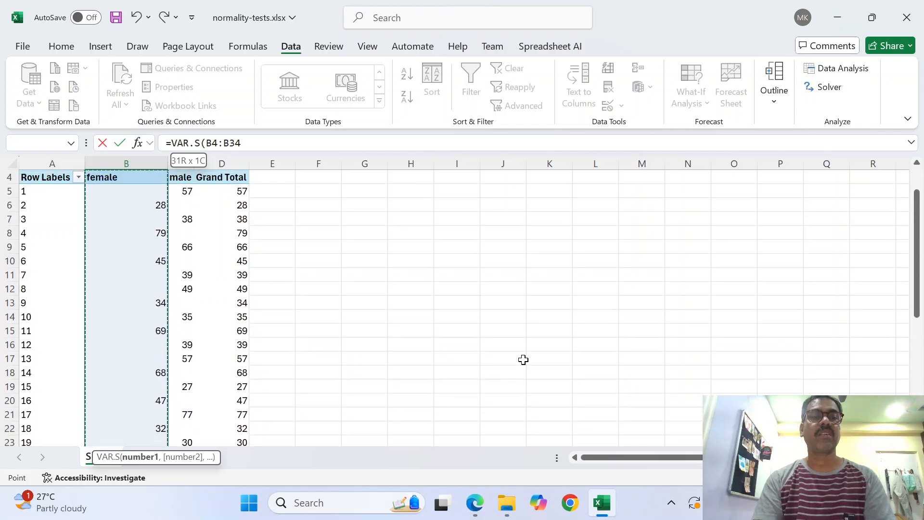
key("shift+Down")
key("shift+Down")
key("shift+Down")
key("shift+Up")
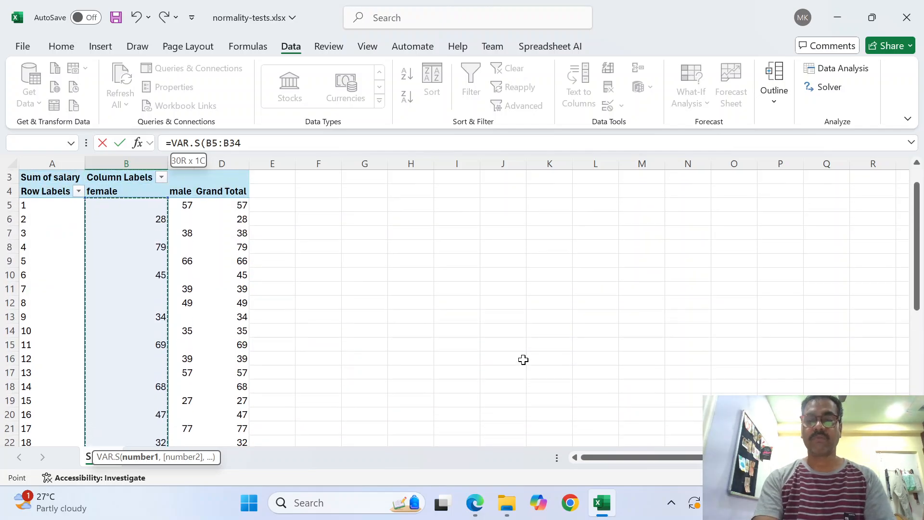
key("ctrl+Return")
- Copy the variance formula from B39 into C39 for the male salaries
key("ctrl+c")
key("shift+Right")
key("ctrl+v")
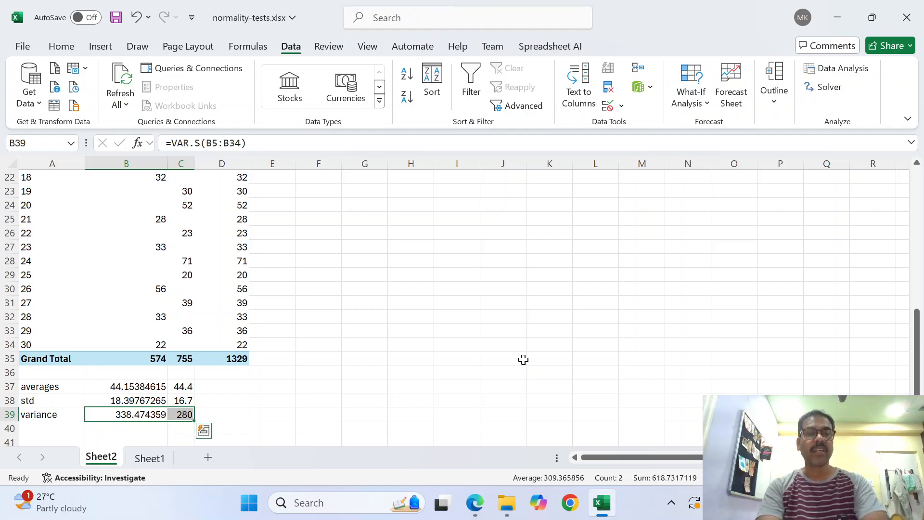
- Compare the female and male variances in row 39 and the standard deviations in row 38
key("shift+Left")
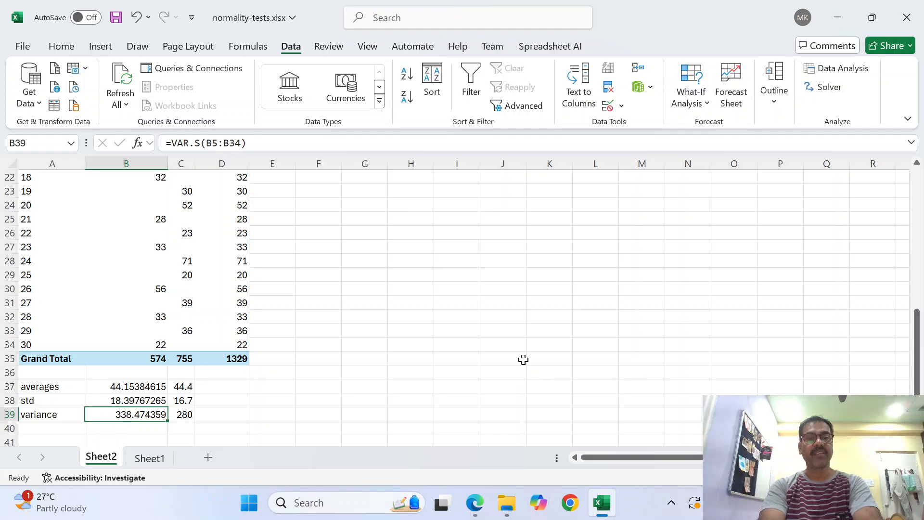
key("Right")
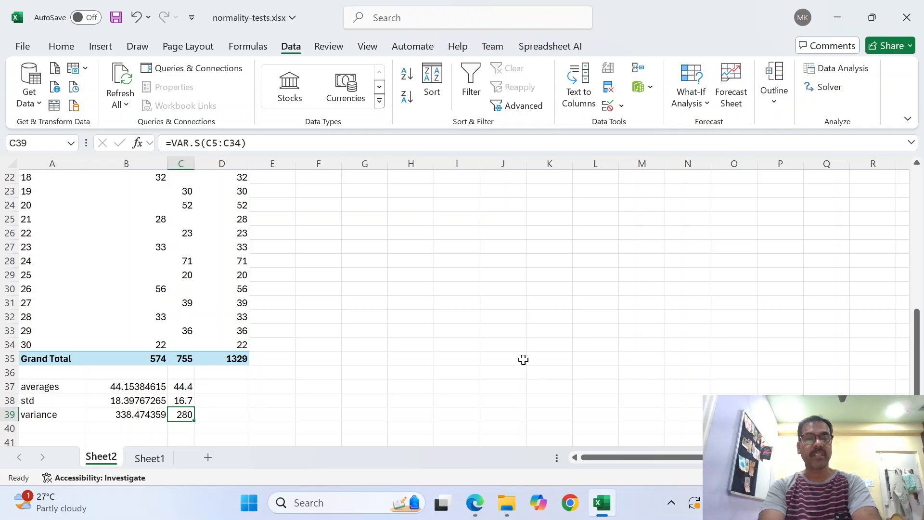
key("Up")
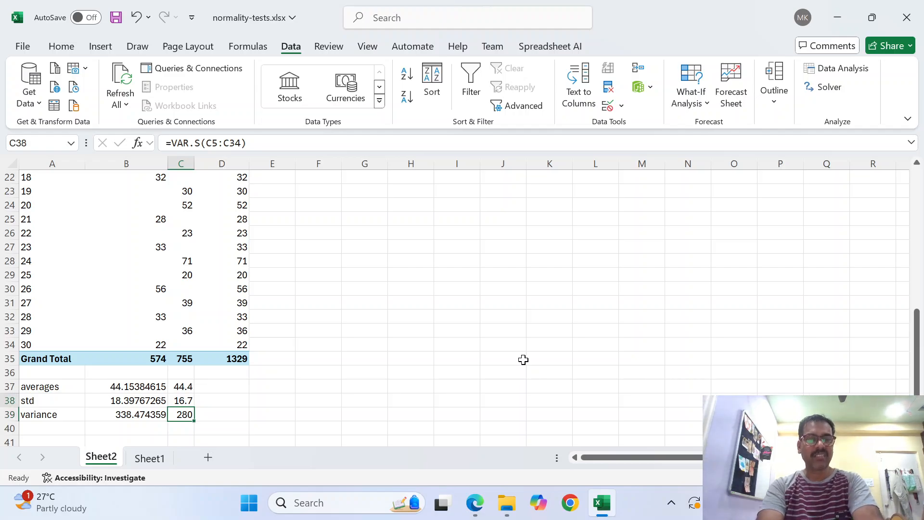
key("Left")
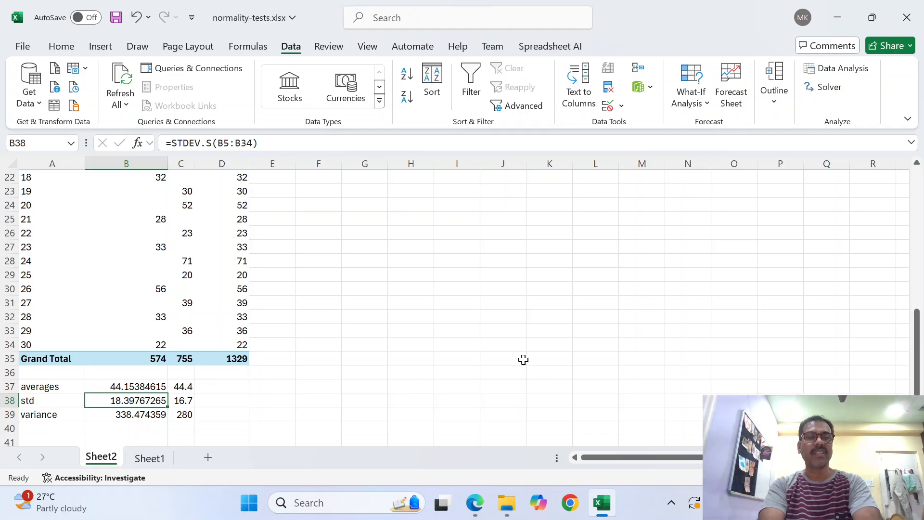
key("shift+Right")
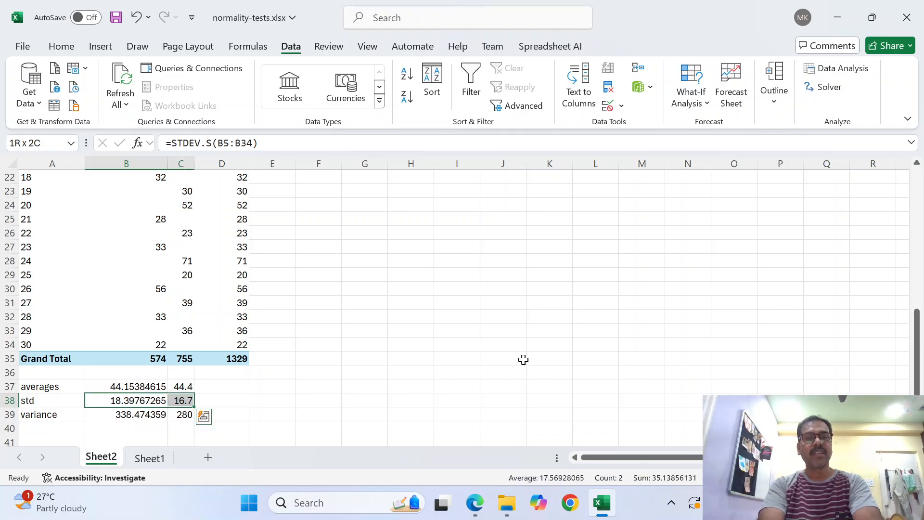
- Examine the female and male salary variances in B39:C39 to judge whether they differ
key("Down")
key("shift+Right")
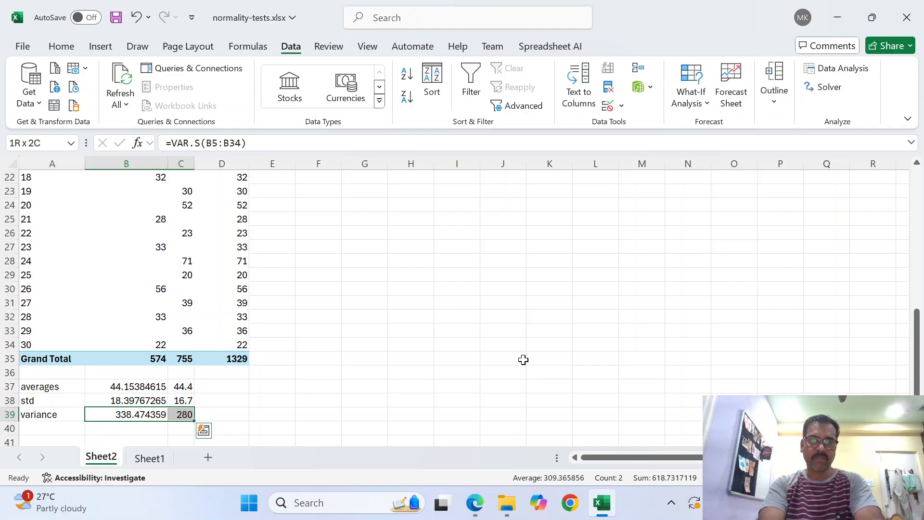
key("Left")
key("Right")
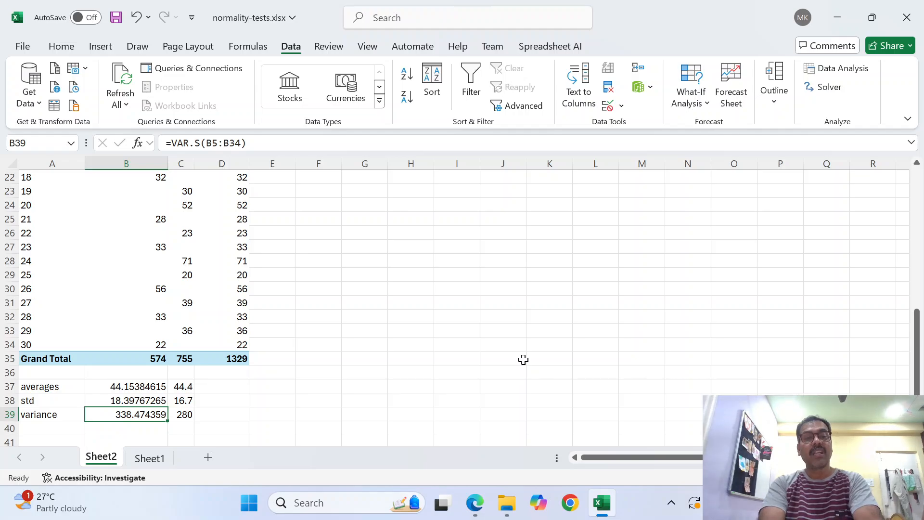
key("shift+Right")
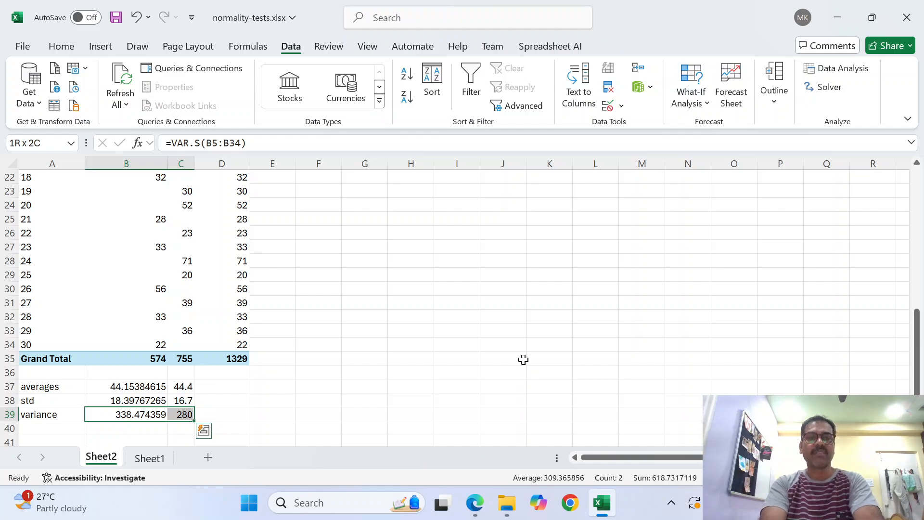
key("Right")
key("Right")
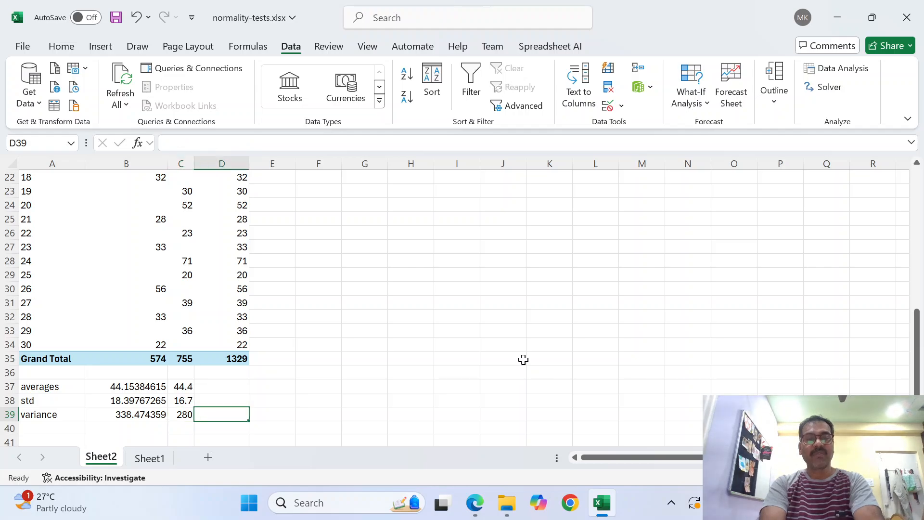
key("Left")
key("Left")
key("shift+Right")
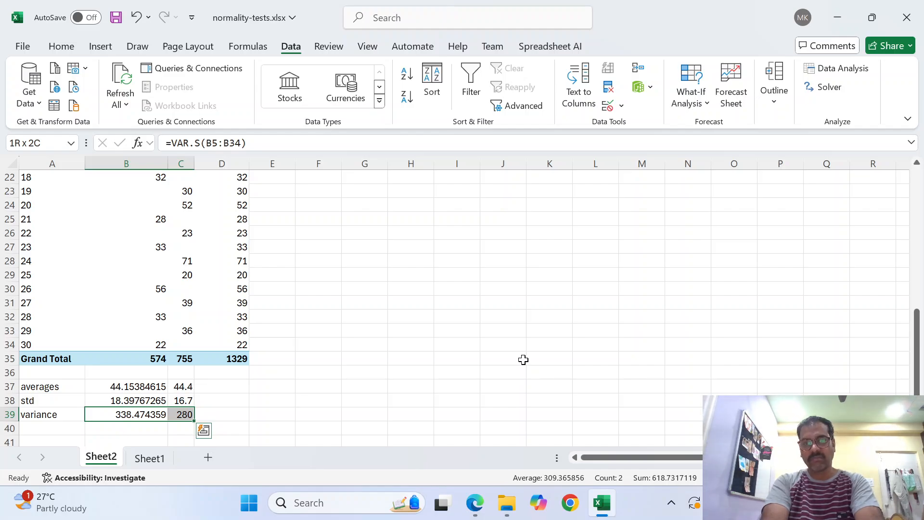
key("Right")
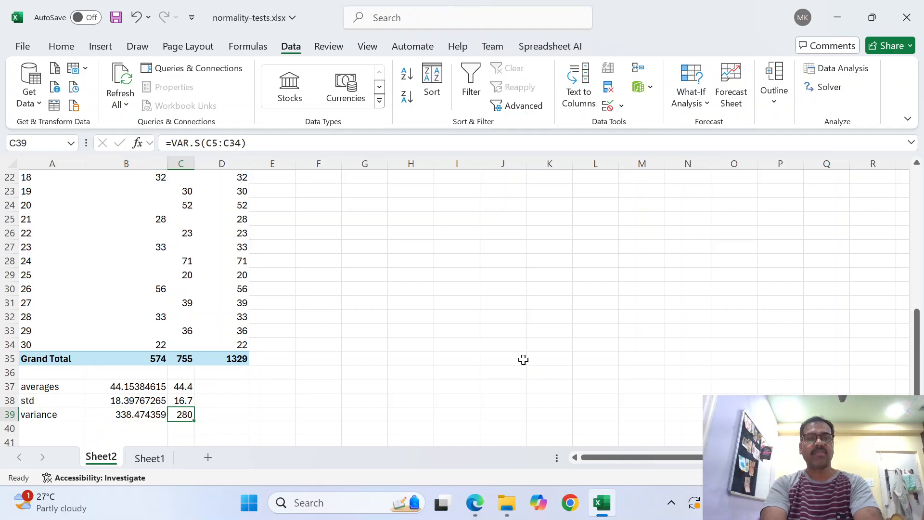
key("Left")
key("shift+Right")
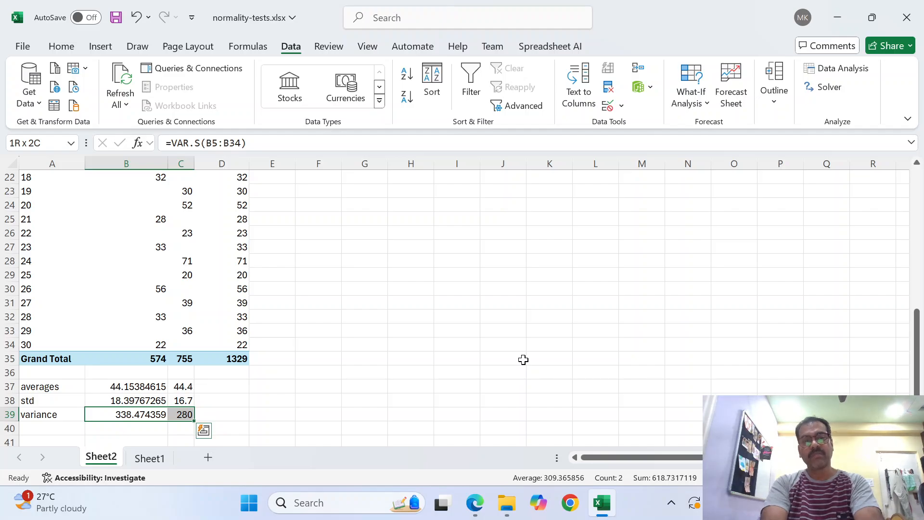
key("Right")
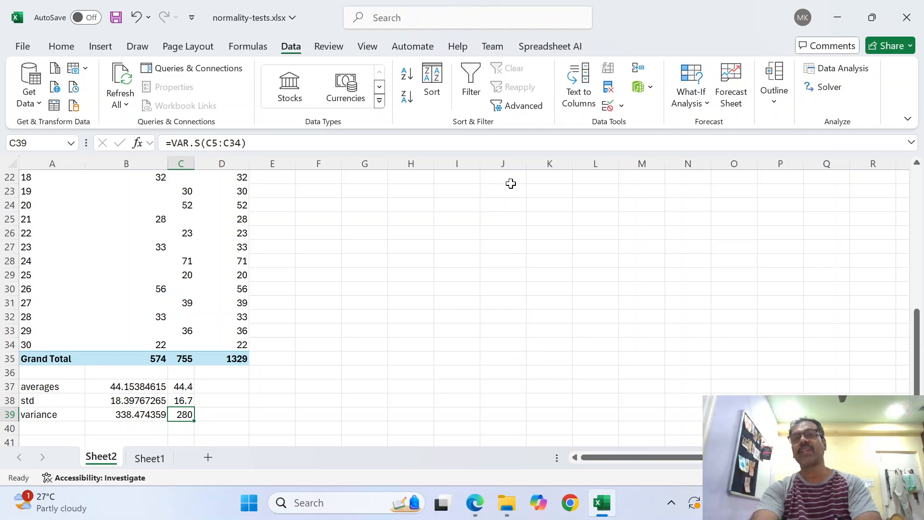
- Open the F-Test Two-Sample for Variances analysis and start picking its Variable 1 range
left_click(868, 70)
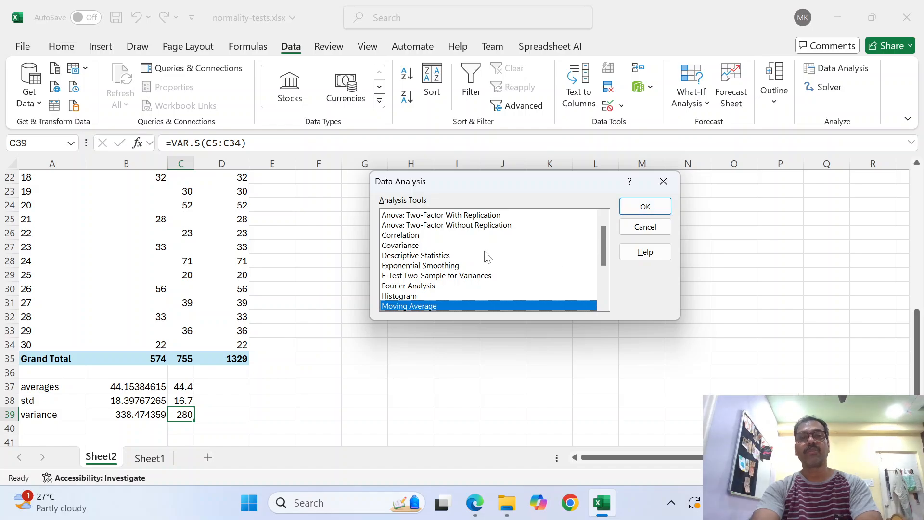
left_click(439, 277)
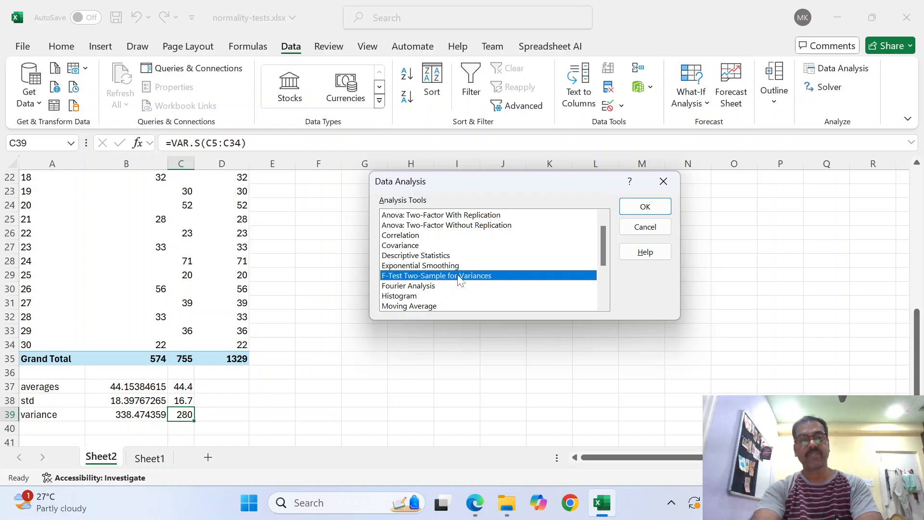
left_click(645, 206)
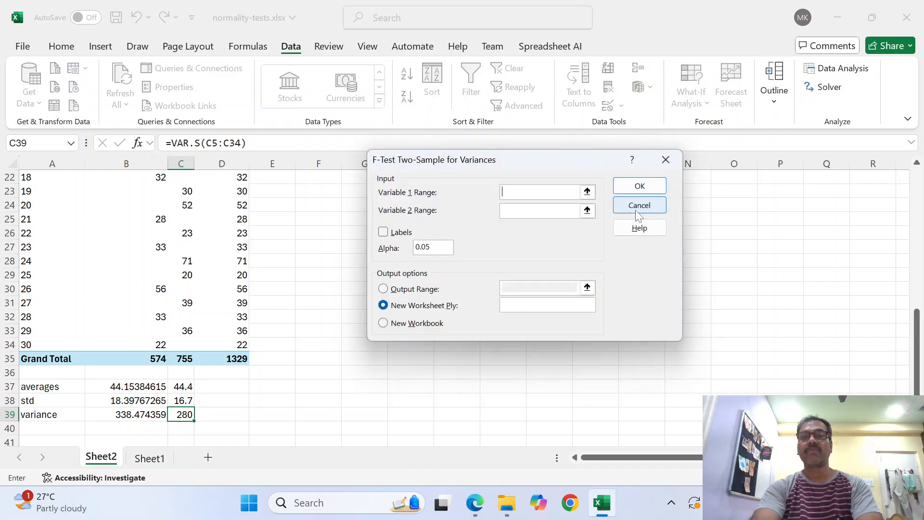
left_click(586, 191)
scroll(188, 289, "up", 7)
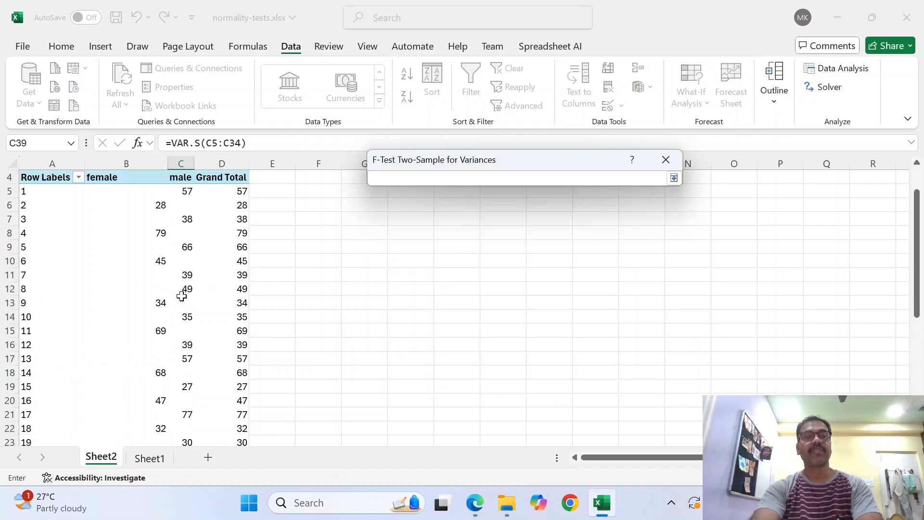
left_click_drag(149, 235, 158, 403)
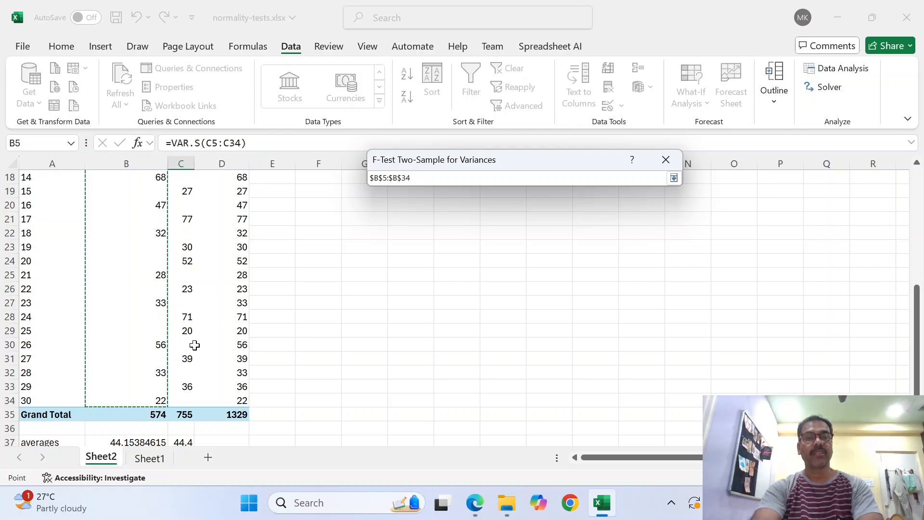
scroll(187, 348, "up", 6)
left_click_drag(187, 233, 181, 419)
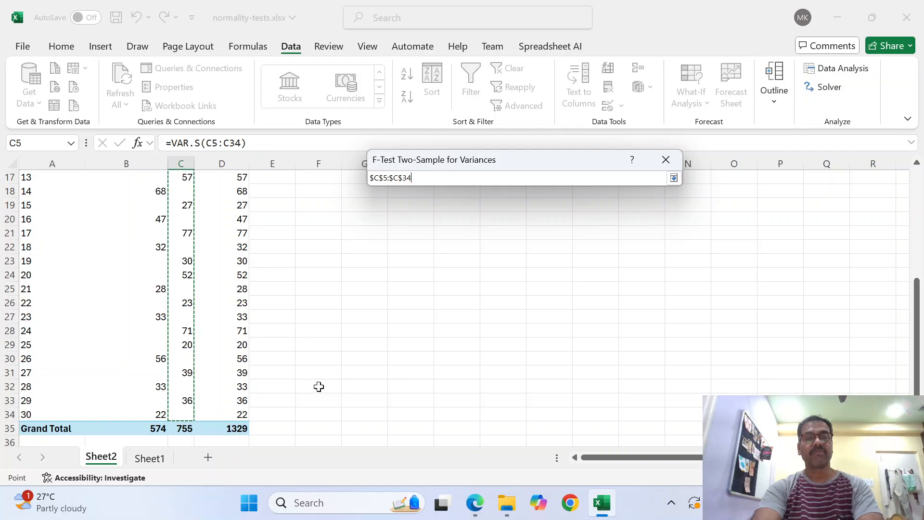
scroll(319, 386, "down", 5)
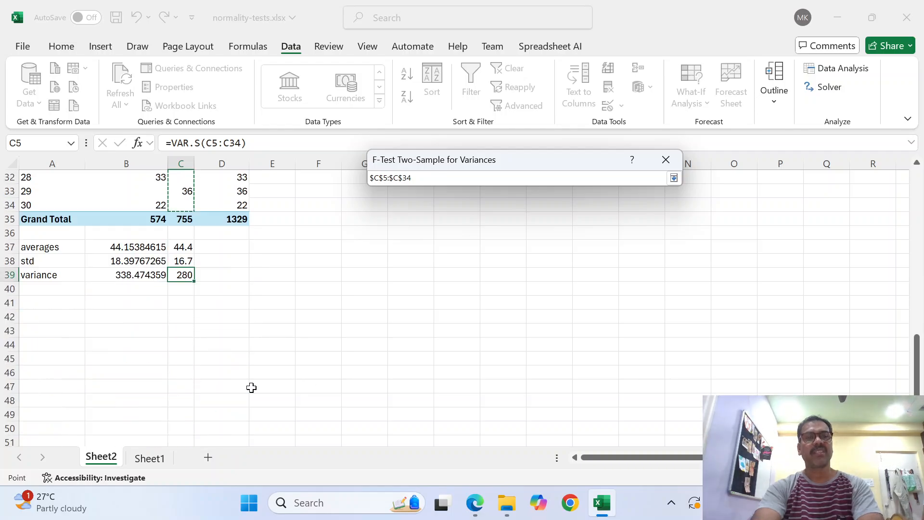
scroll(251, 388, "up", 10)
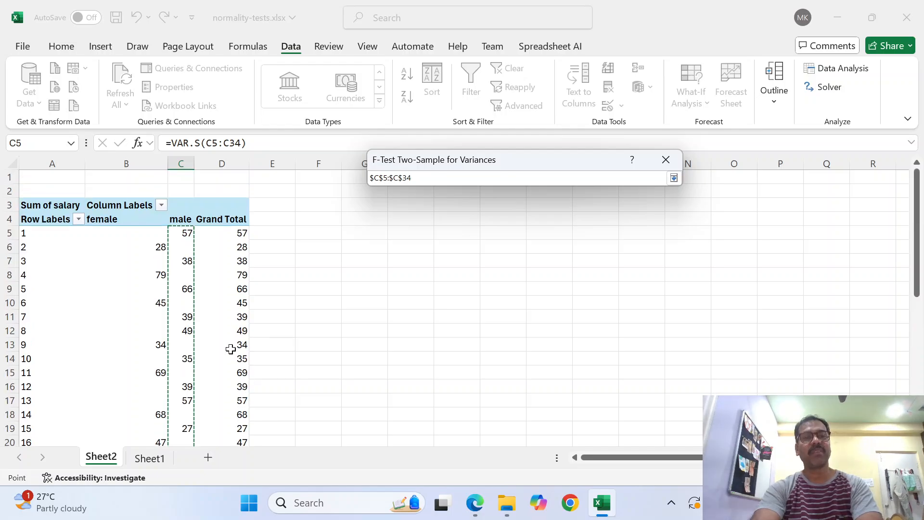
- Set the F-test's Variable 1 range to the female salaries B5:B34 and its Variable 2 range to the male salaries C5:C34
left_click_drag(153, 233, 164, 414)
scroll(227, 412, "up", 3)
left_click(673, 178)
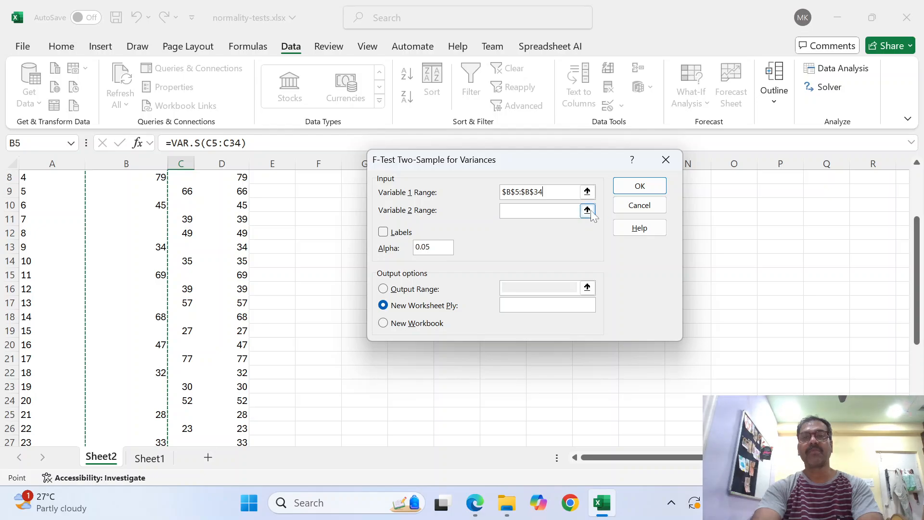
left_click(587, 209)
scroll(230, 200, "up", 3)
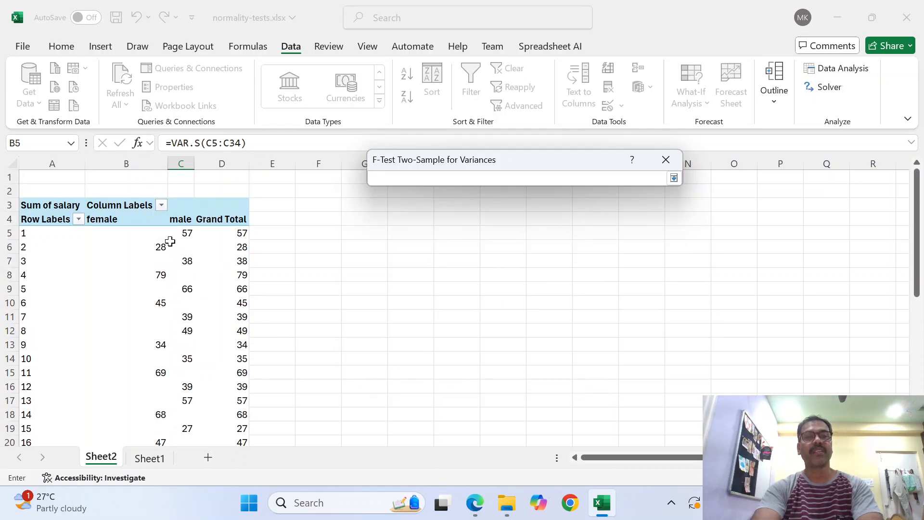
left_click_drag(186, 232, 186, 396)
left_click(675, 179)
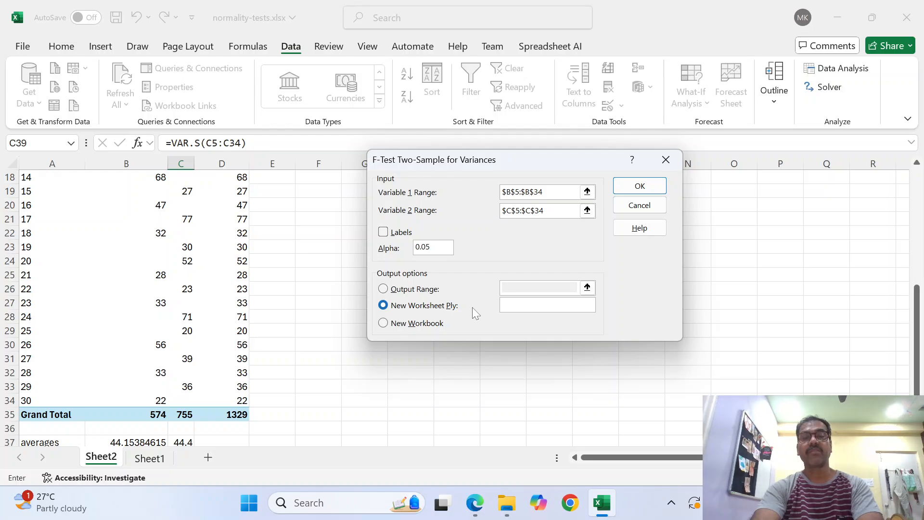
- Output the F-test to a new worksheet named ftest_results and run it
left_click(539, 304)
type("f")
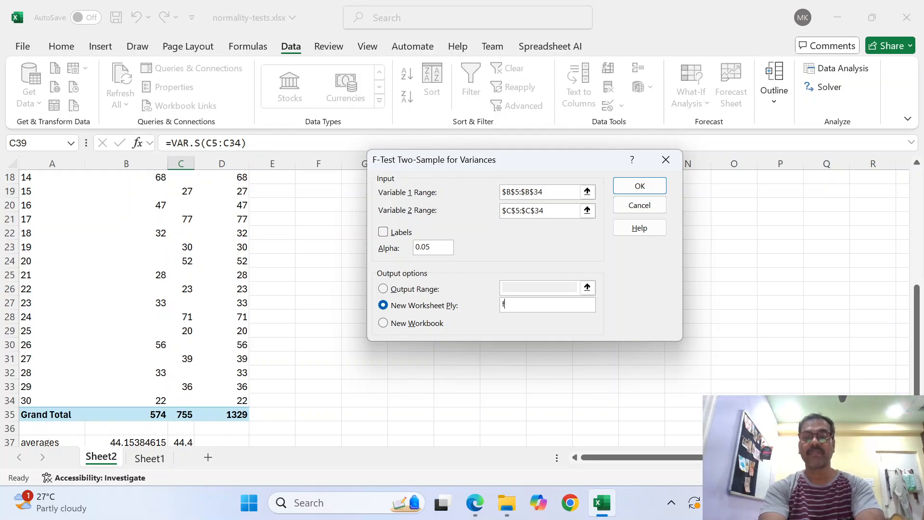
type("test_rest")
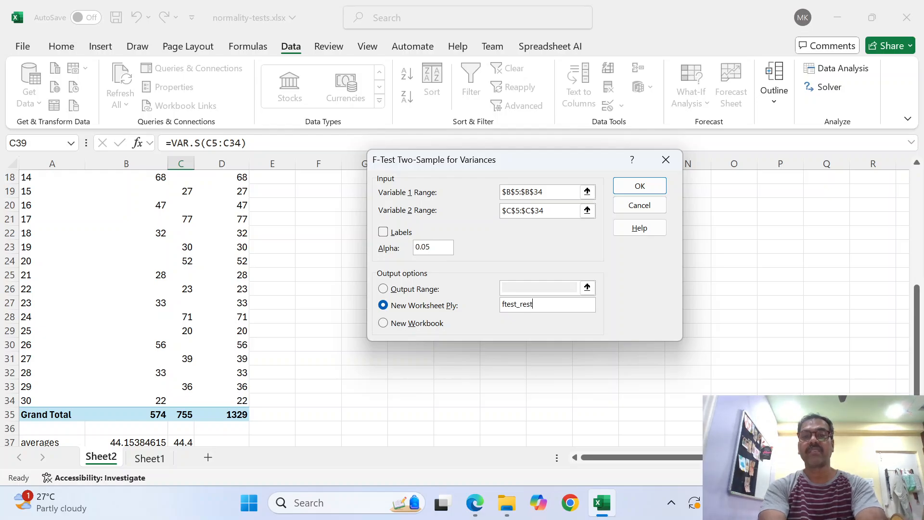
key("BackSpace")
type("ults")
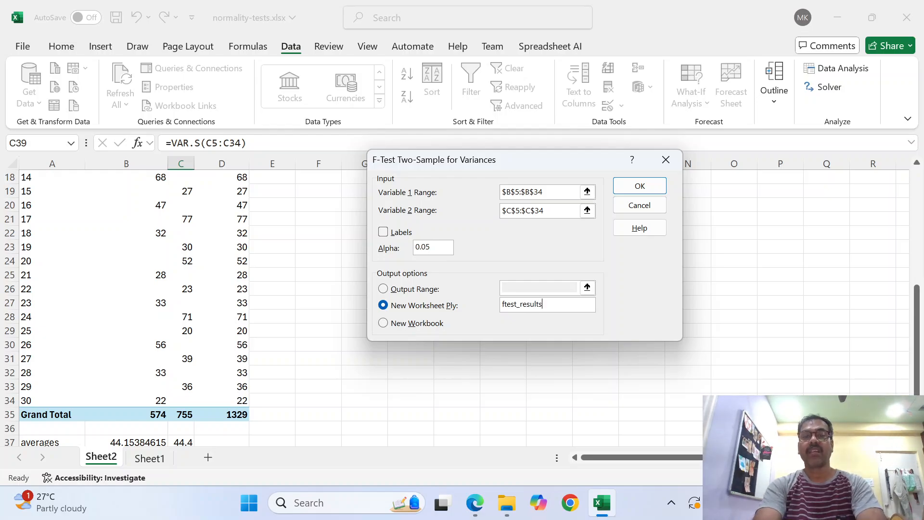
key("Return")
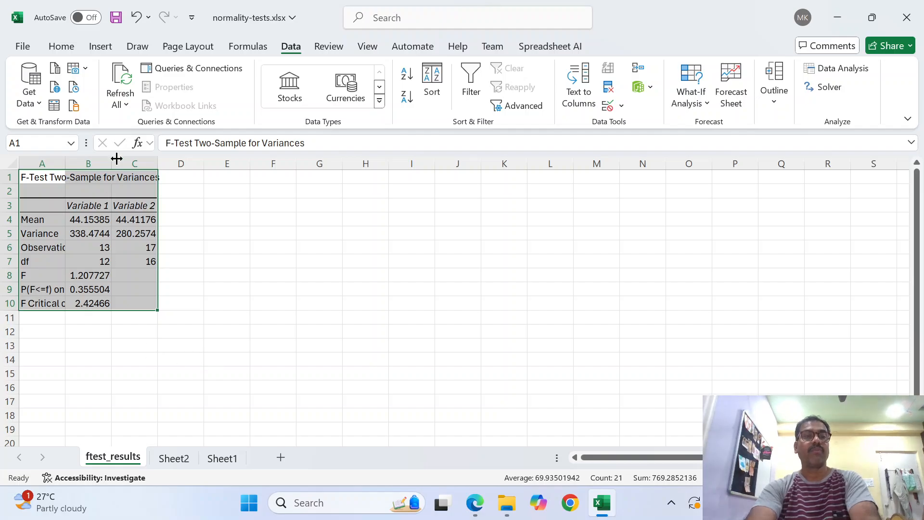
- Auto-fit the widths of columns A and B in the F-test results and select the one-tail p-value in B9
double_click(66, 163)
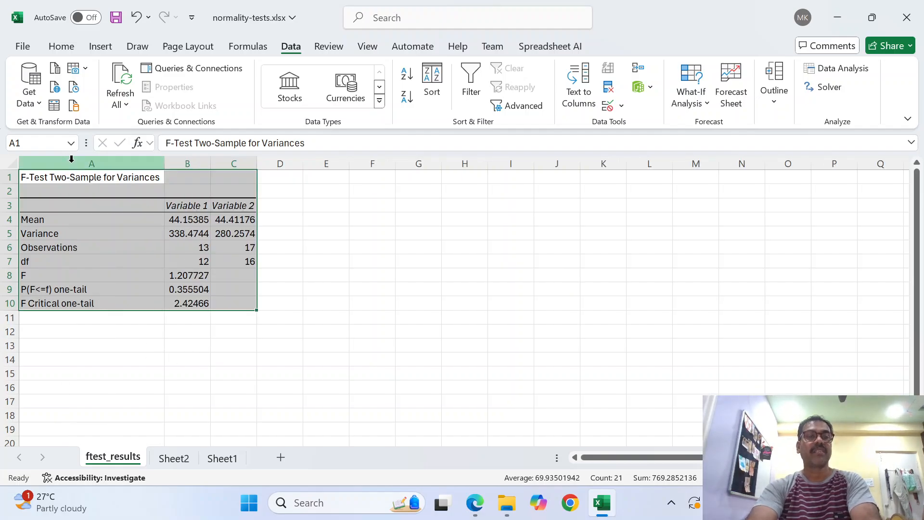
double_click(211, 164)
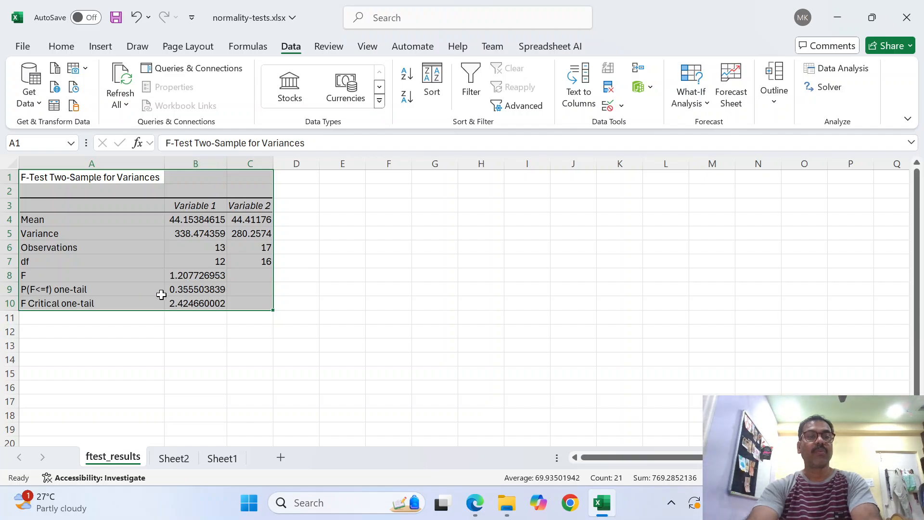
left_click(183, 290)
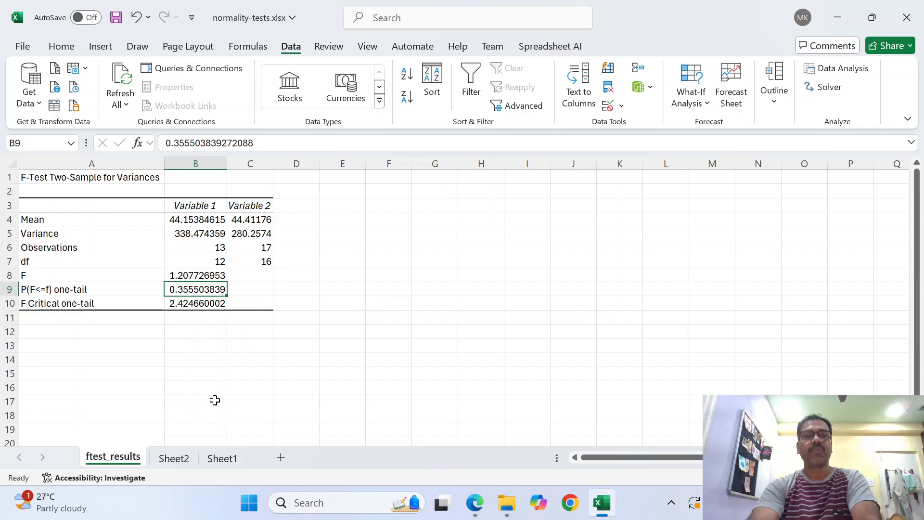
- Review the two variances in row 39 of Sheet2 alongside the ftest_results sheet and the source data on Sheet1
left_click(222, 457)
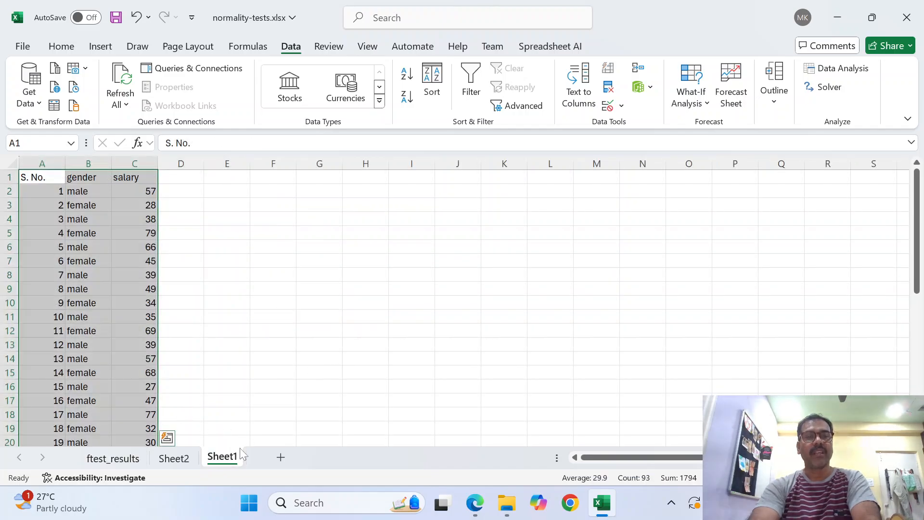
left_click(173, 457)
scroll(270, 419, "down", 4)
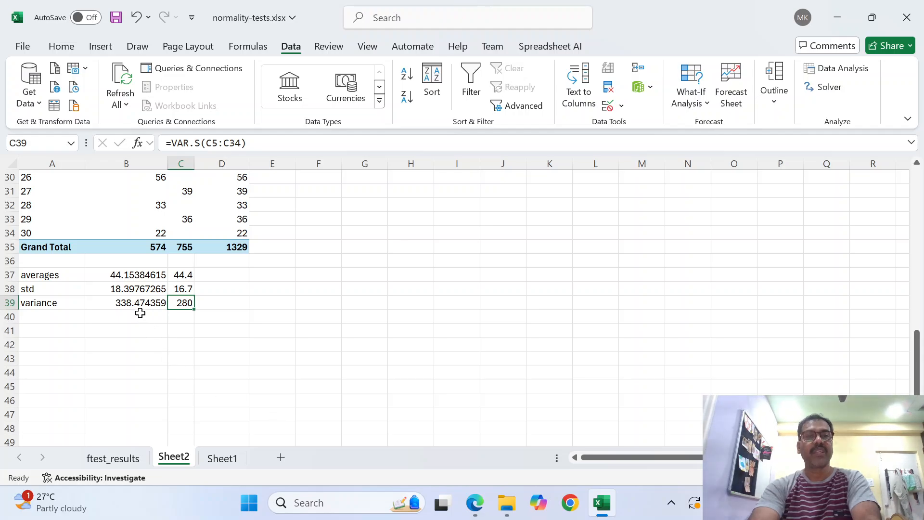
left_click(139, 303)
left_click(181, 303)
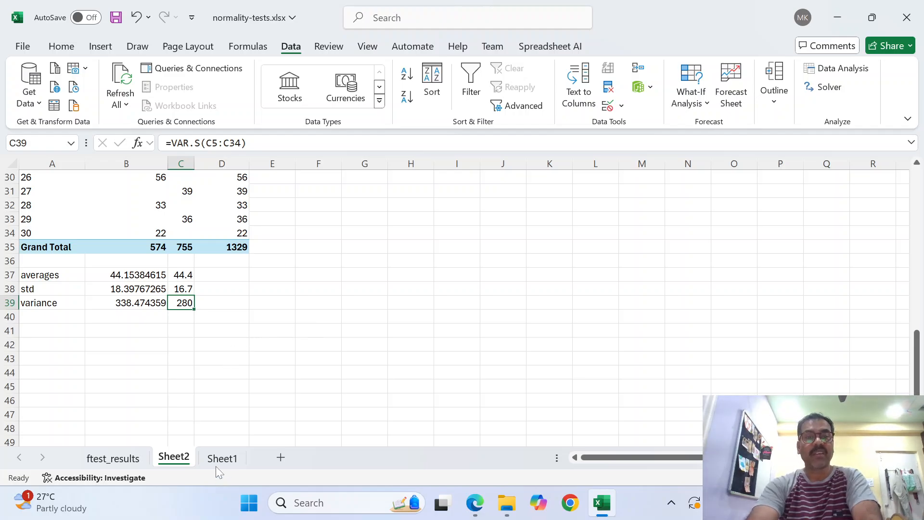
left_click(127, 458)
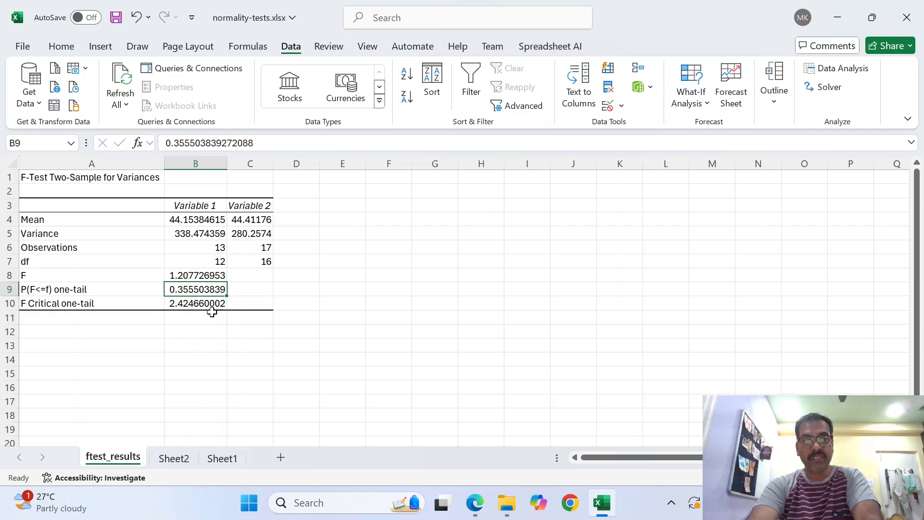
left_click(222, 458)
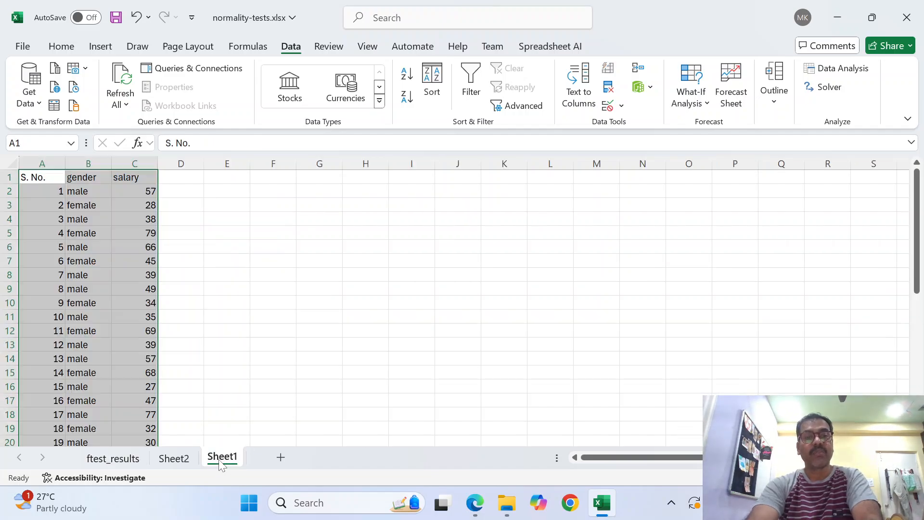
- Start a two-sample t-test assuming equal variances on Sheet2, with the female column B4:B34, including its header, as Variable 1
left_click(174, 458)
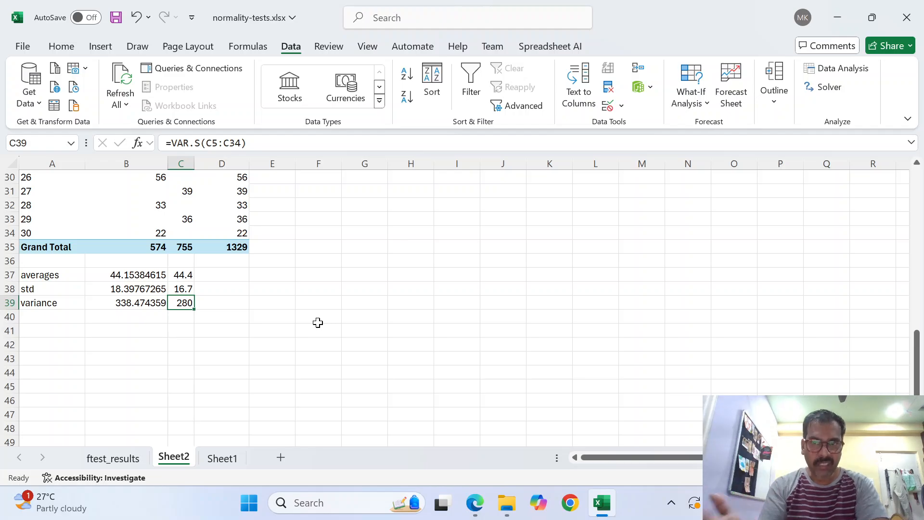
left_click(843, 73)
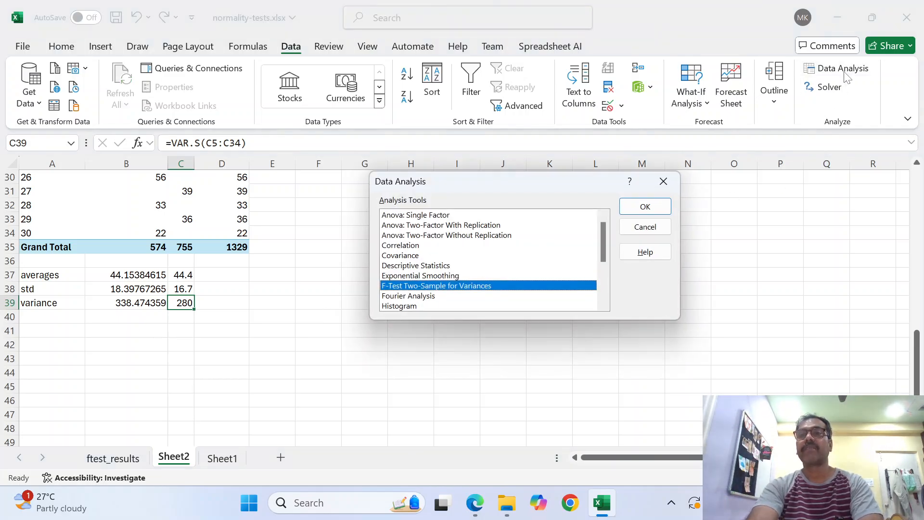
scroll(469, 274, "down", 3)
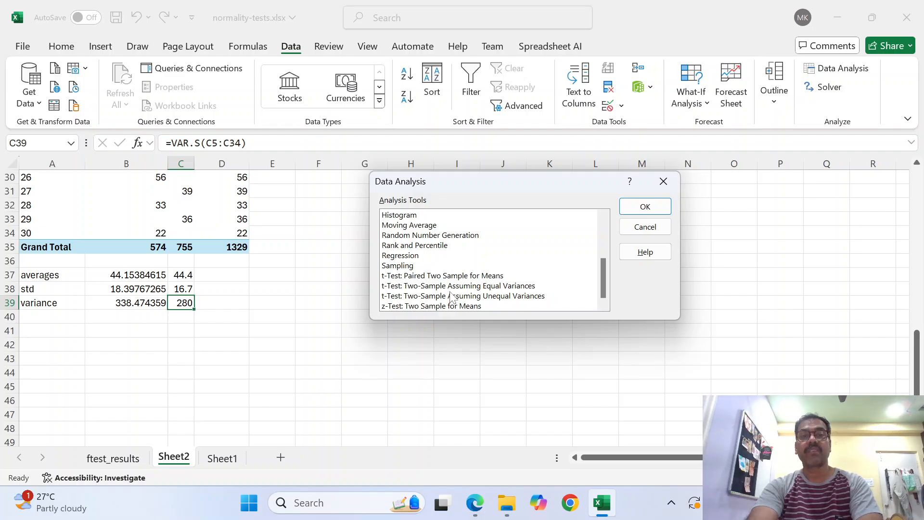
left_click(451, 286)
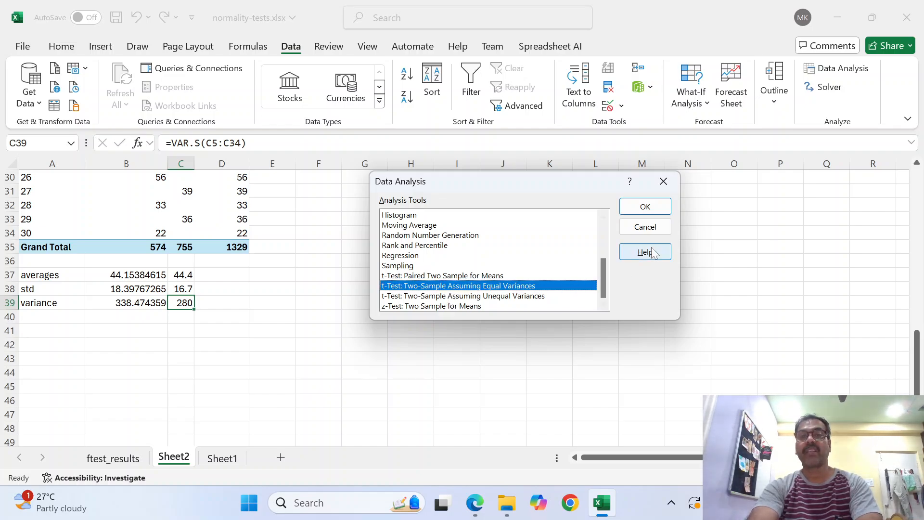
left_click(654, 210)
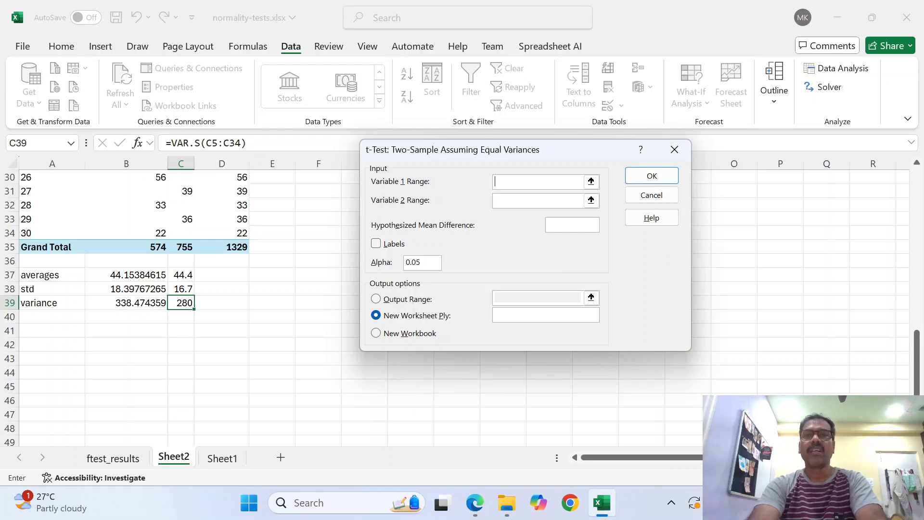
left_click(591, 181)
scroll(166, 215, "up", 10)
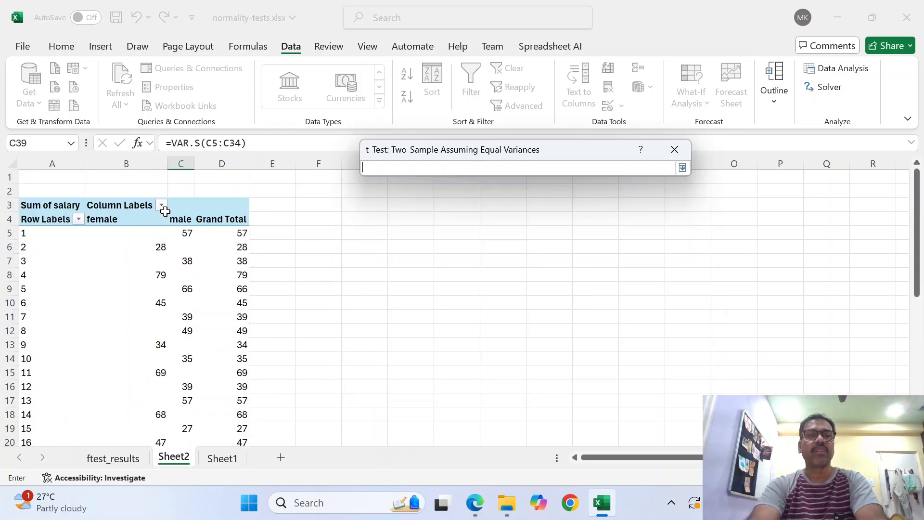
left_click_drag(142, 220, 160, 399)
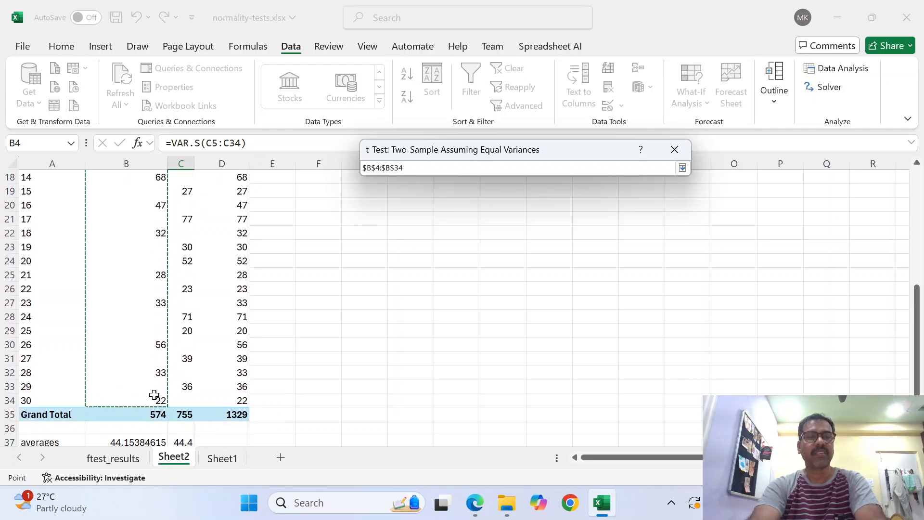
left_click(682, 167)
- Set the t-test's Variable 2 range to the male column C4:C34 and treat the first row of both ranges as labels
left_click(591, 200)
scroll(125, 293, "up", 6)
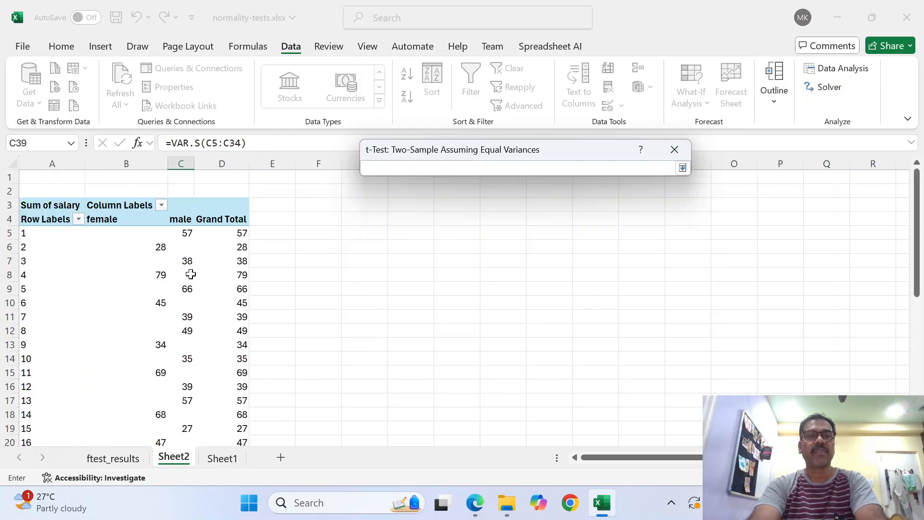
left_click(175, 222)
left_click_drag(175, 222, 188, 413)
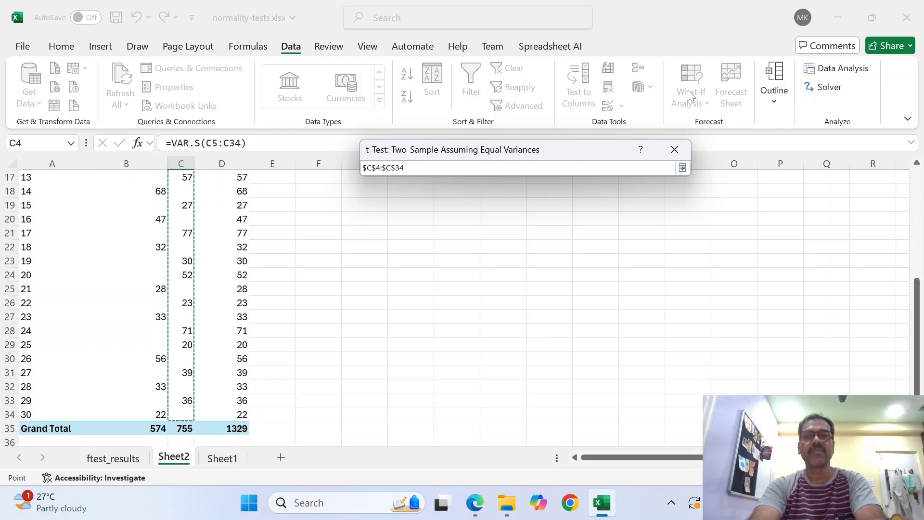
left_click(682, 168)
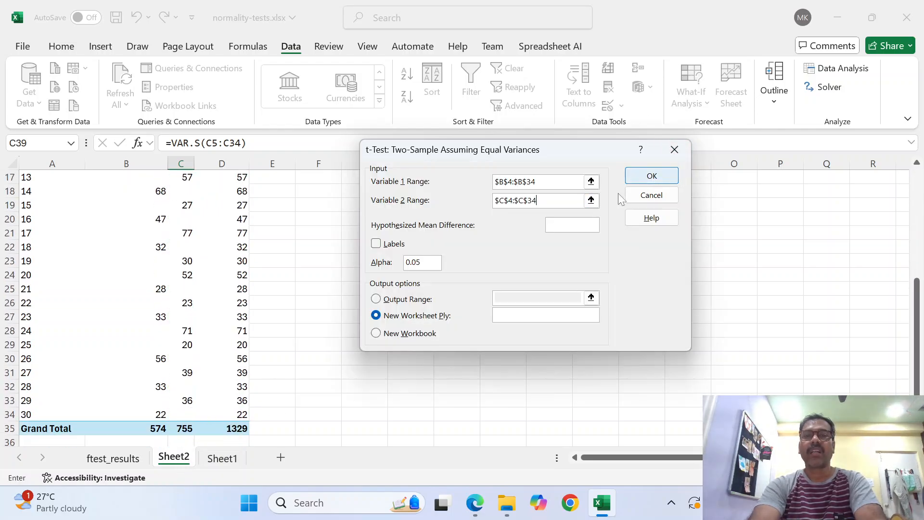
left_click(376, 243)
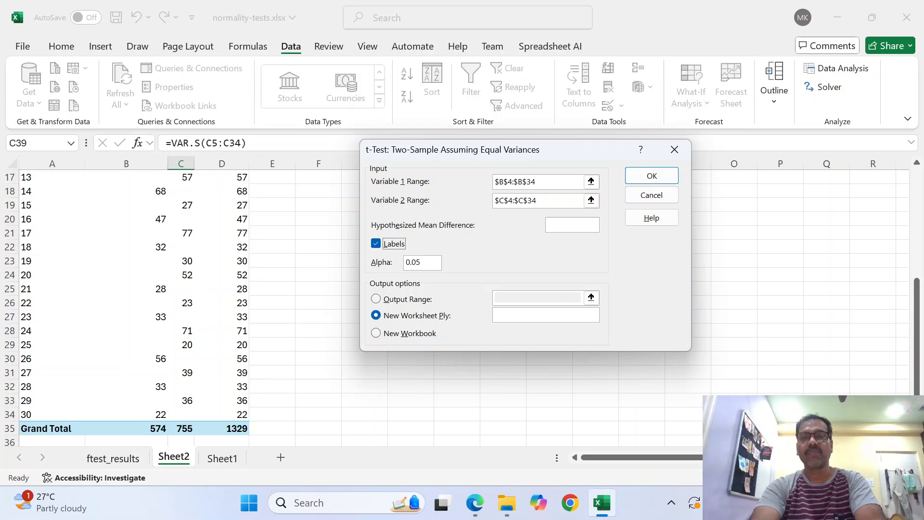
- Output the t-test to a new worksheet named ttest_results and run it
left_click(375, 315)
type("t")
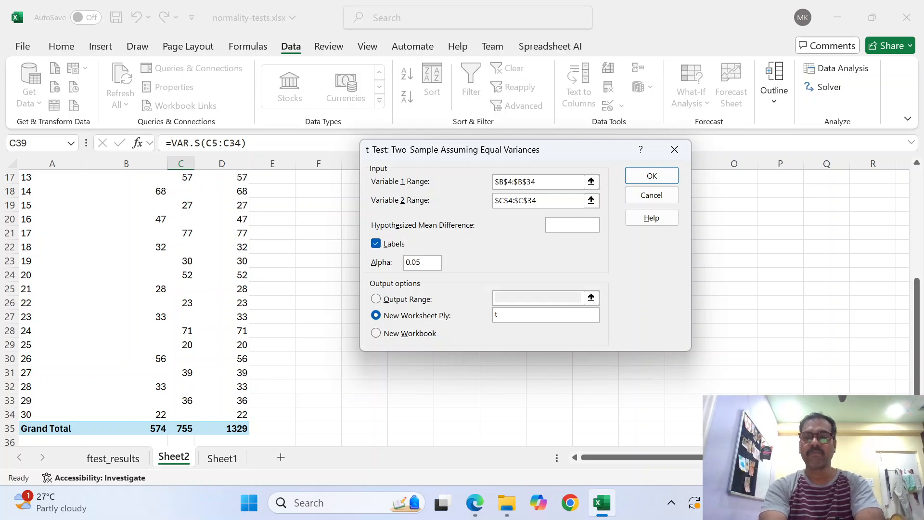
type("tst_rests")
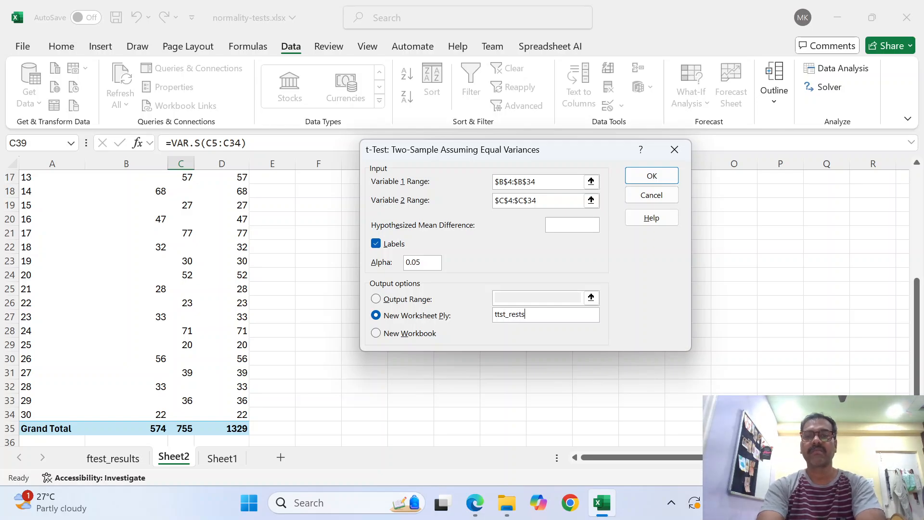
key("BackSpace")
type("ults")
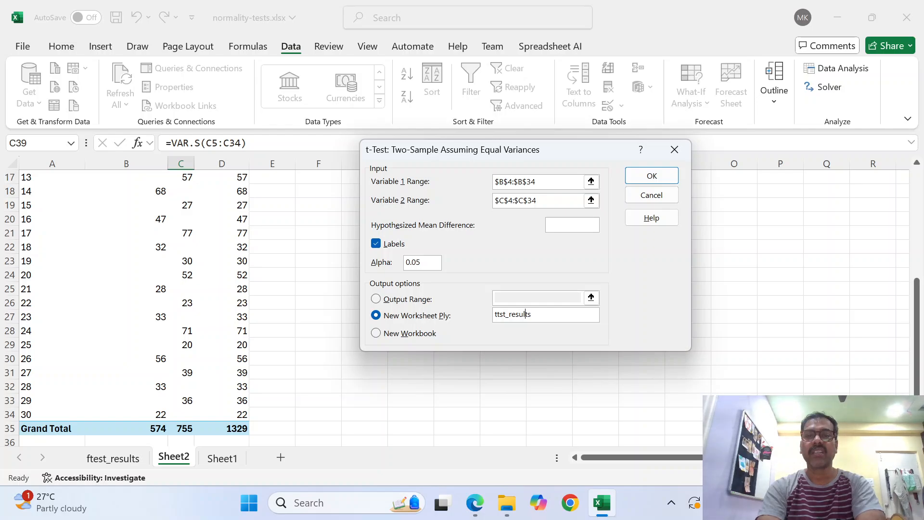
type("e")
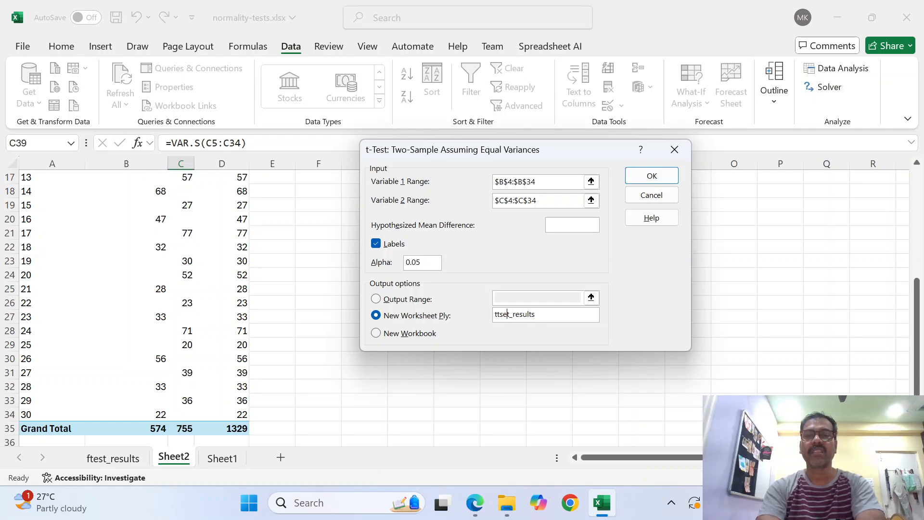
key("BackSpace")
key("Left")
type("e")
key("Return")
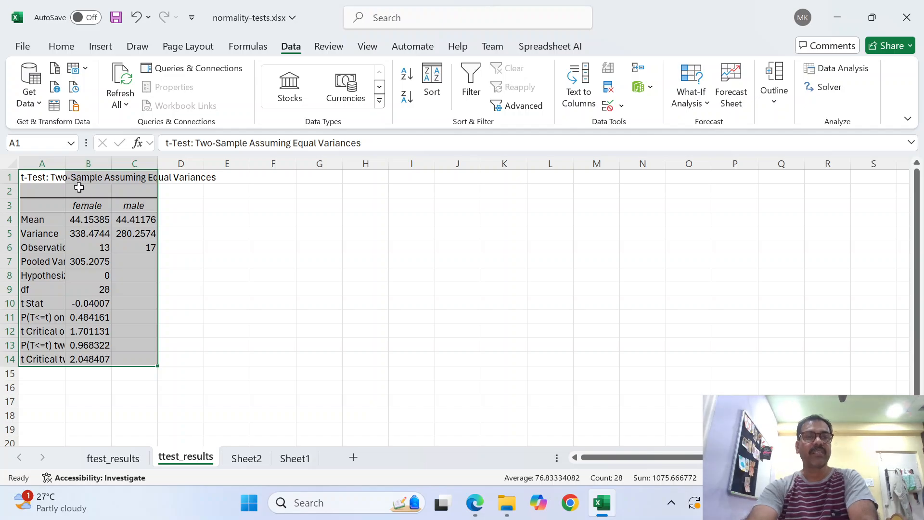
- Auto-fit the width of column A in the t-test results and select the two-tail p-value in B13
double_click(66, 162)
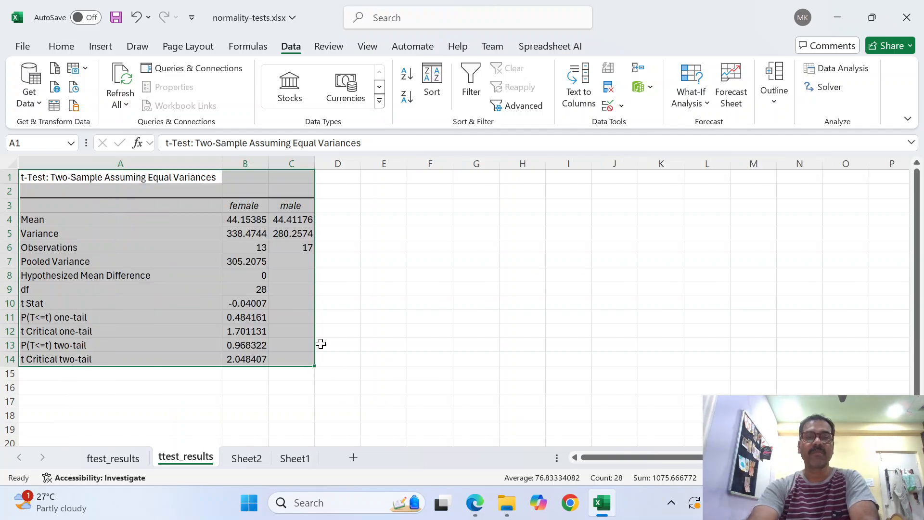
left_click(254, 344)
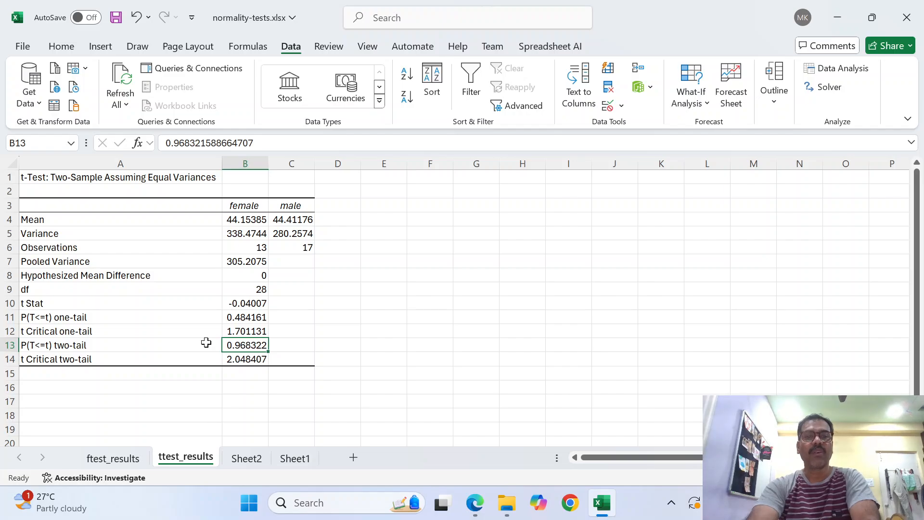
- Review the ftest_results sheet, the source data on Sheet1 and the two averages in row 37 of Sheet2, then return to ttest_results
left_click(112, 459)
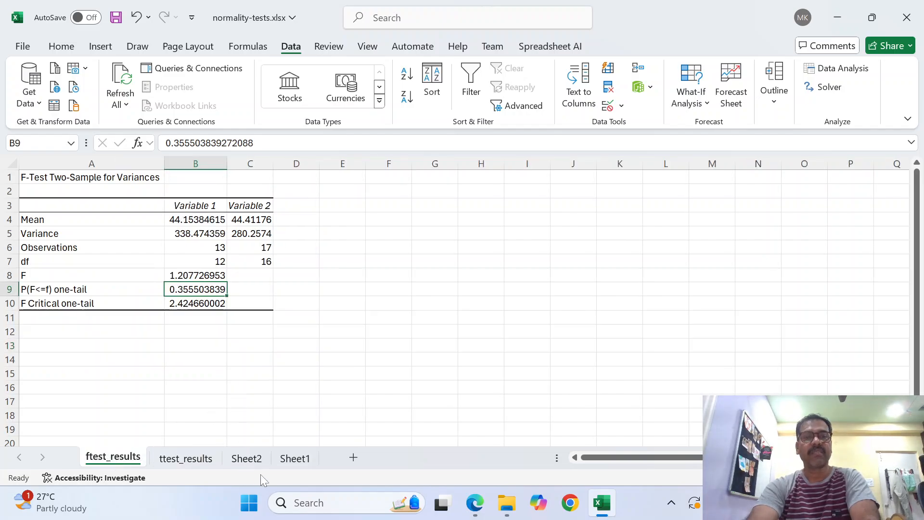
left_click(296, 459)
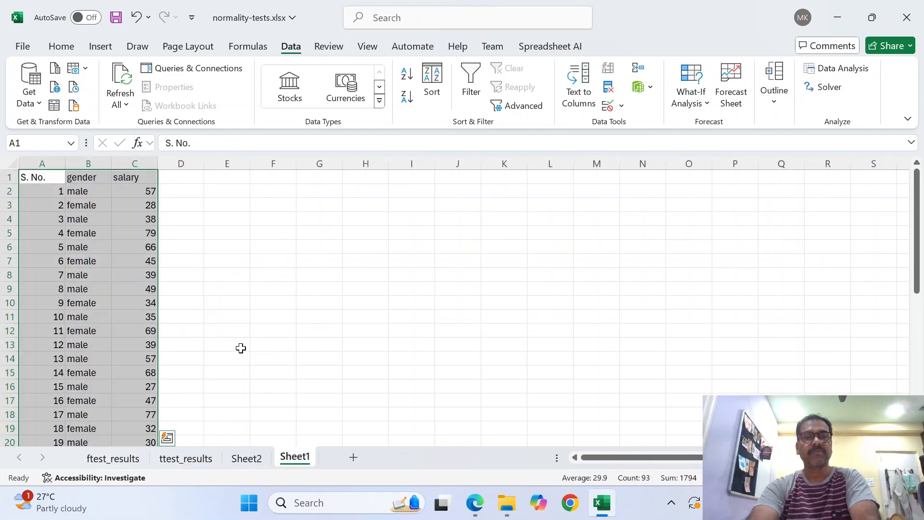
left_click(246, 458)
scroll(253, 390, "down", 3)
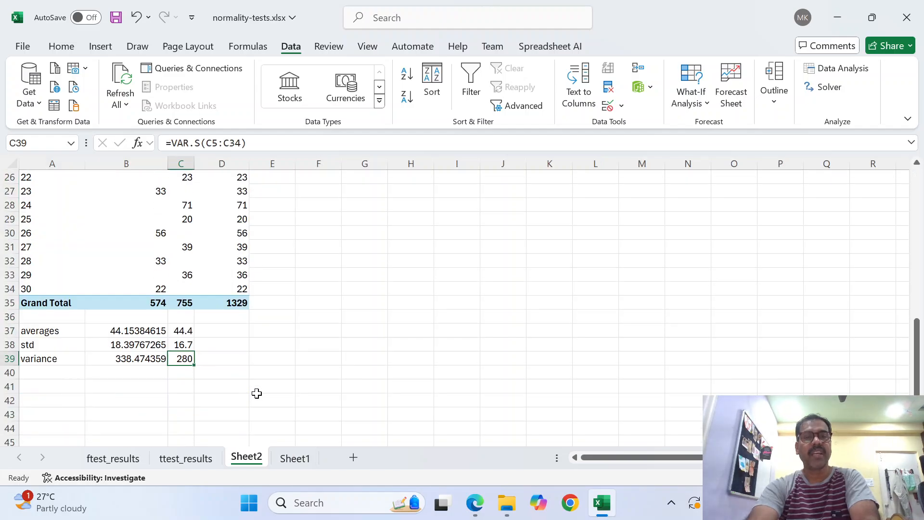
left_click(131, 330)
left_click(185, 337)
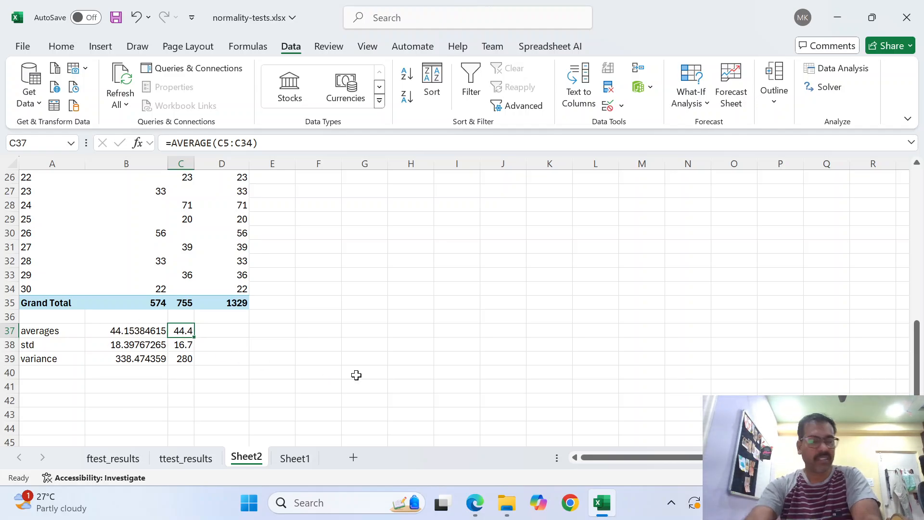
left_click(129, 335)
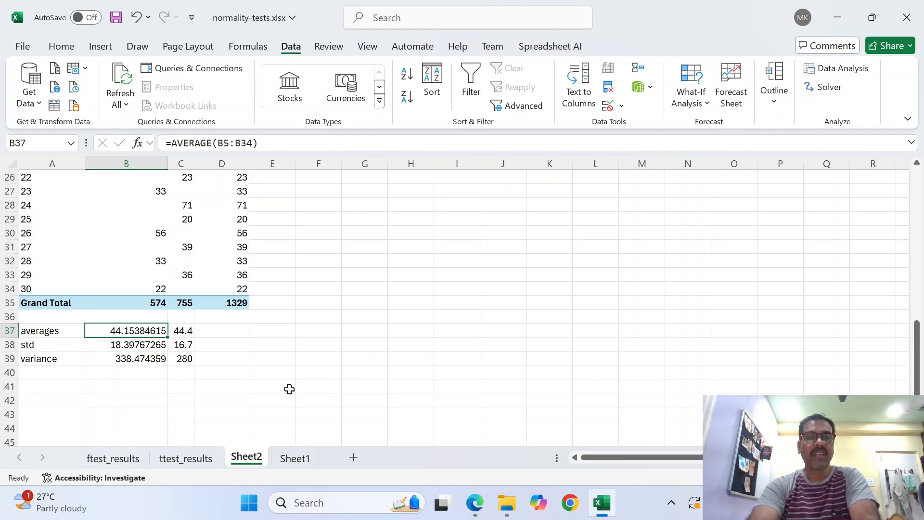
left_click(185, 459)
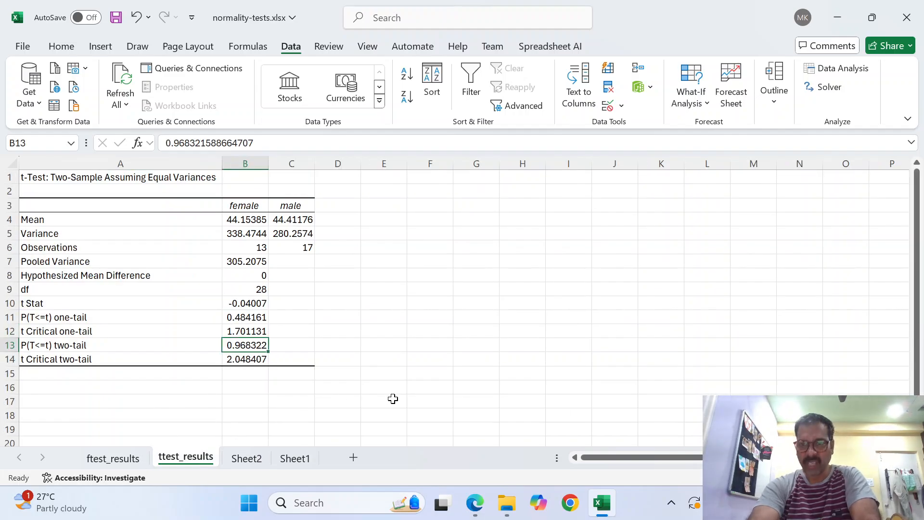